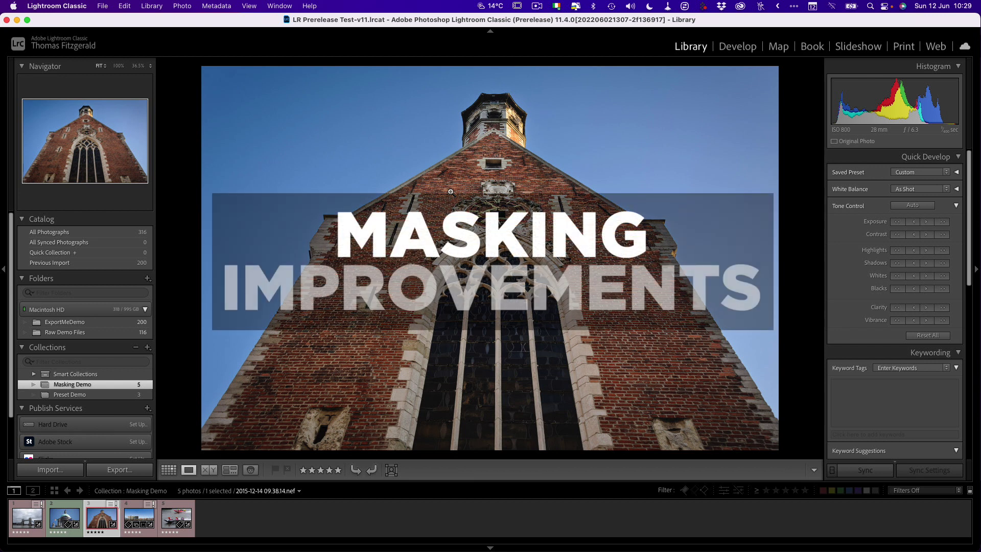
- Open the selected church facade photo in the Develop module
{"action": "left_click", "coordinate": [734, 51]}
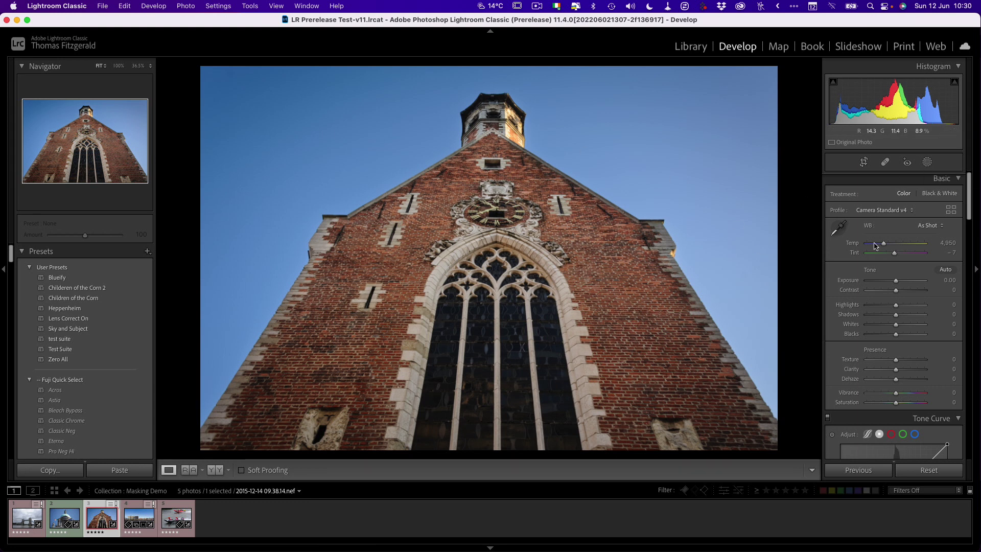
- List the church photo's masks and inspect the Sky Darken and Subject Brighten settings
{"action": "left_click", "coordinate": [927, 162]}
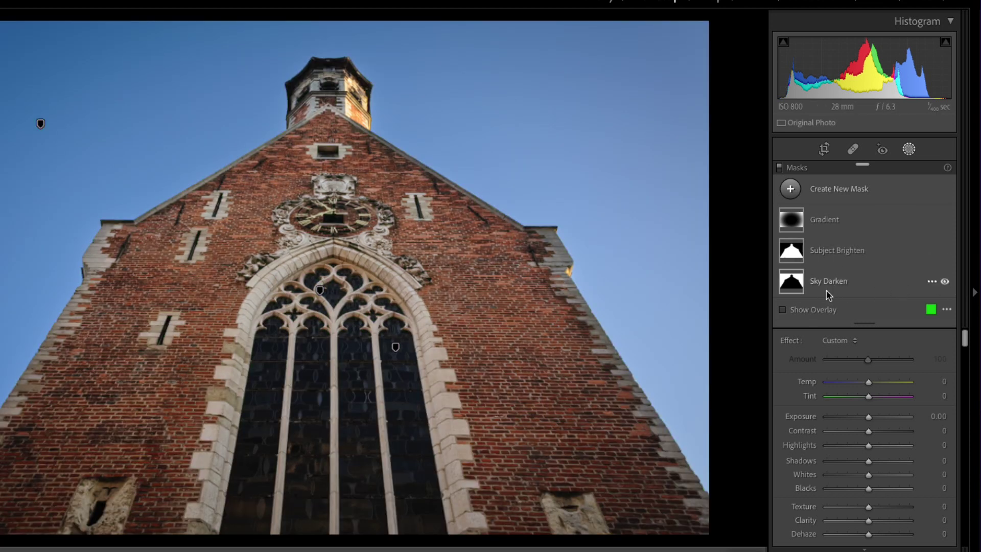
{"action": "left_click", "coordinate": [827, 286]}
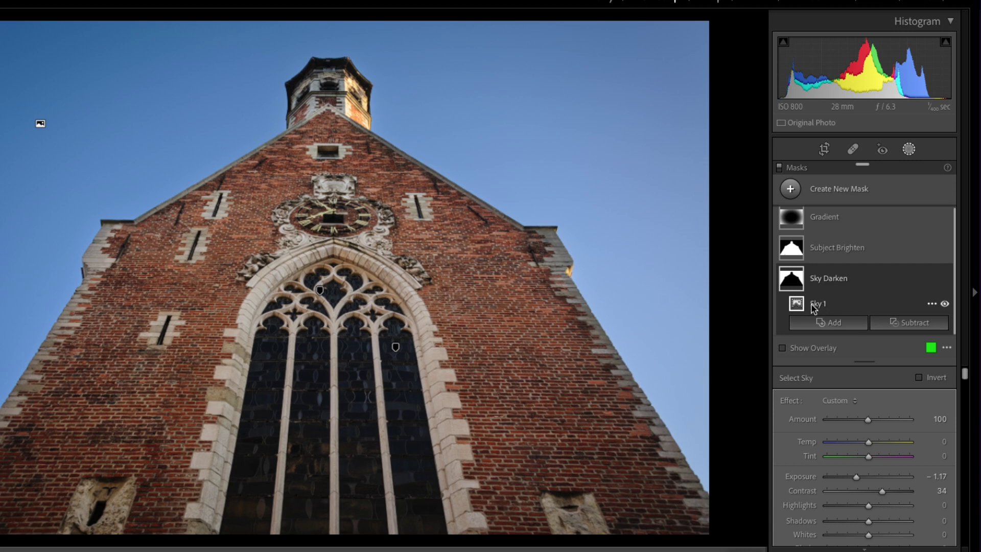
{"action": "left_click", "coordinate": [853, 248]}
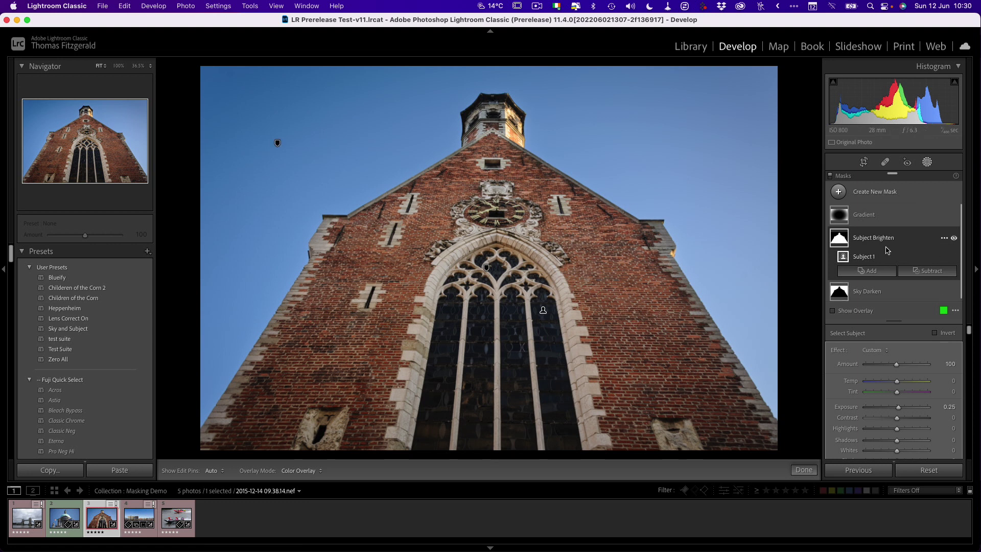
- Paste the church's edits onto the dome photo, set Sky Darken exposure to −0.70, then open Tower Bridge
{"action": "left_click", "coordinate": [65, 518]}
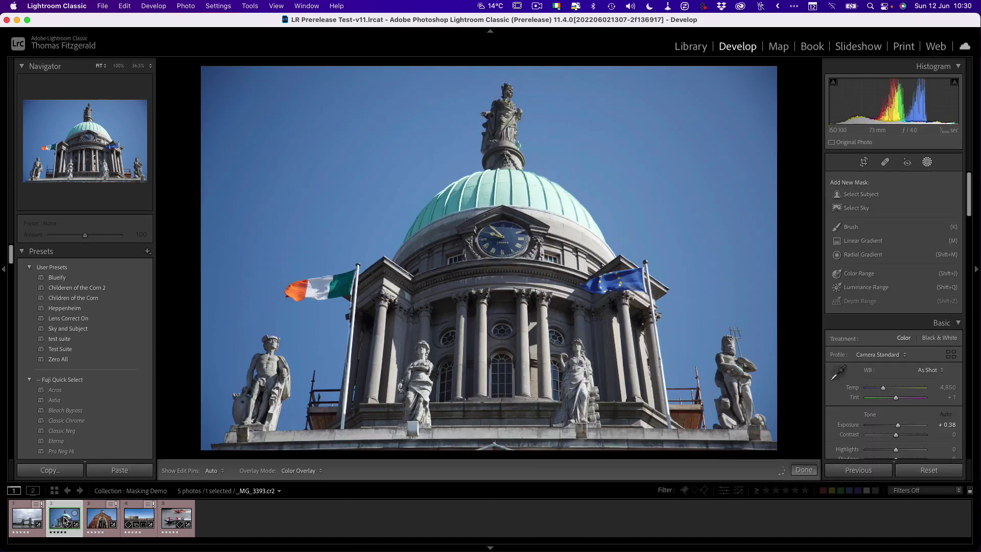
{"action": "left_click", "coordinate": [871, 470]}
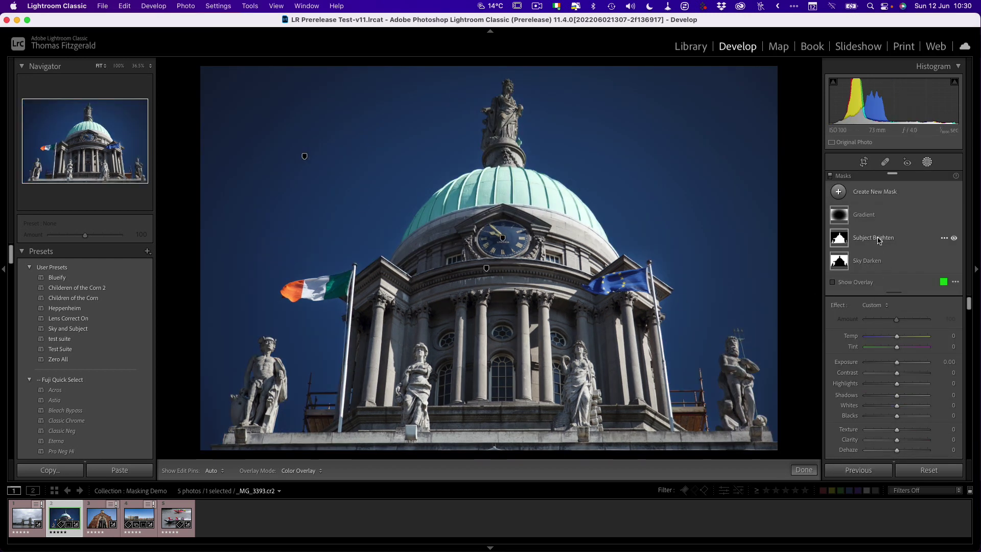
{"action": "left_click", "coordinate": [873, 261]}
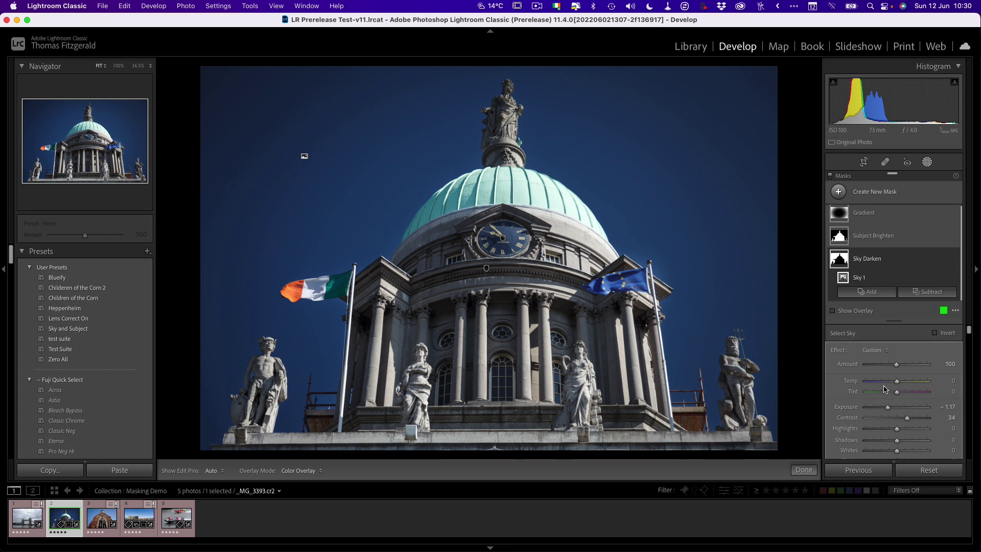
{"action": "left_click_drag", "start_coordinate": [888, 407], "coordinate": [892, 408]}
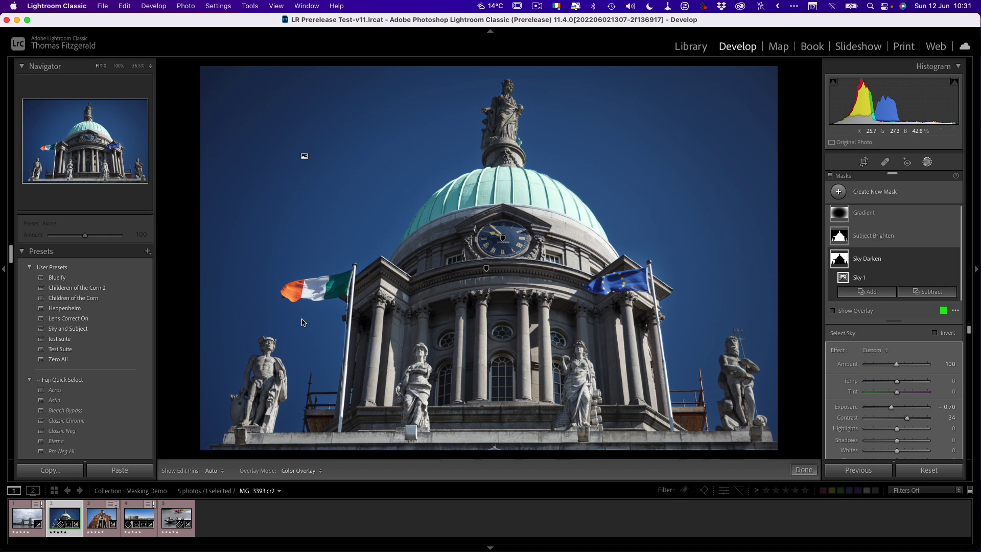
{"action": "left_click", "coordinate": [23, 514]}
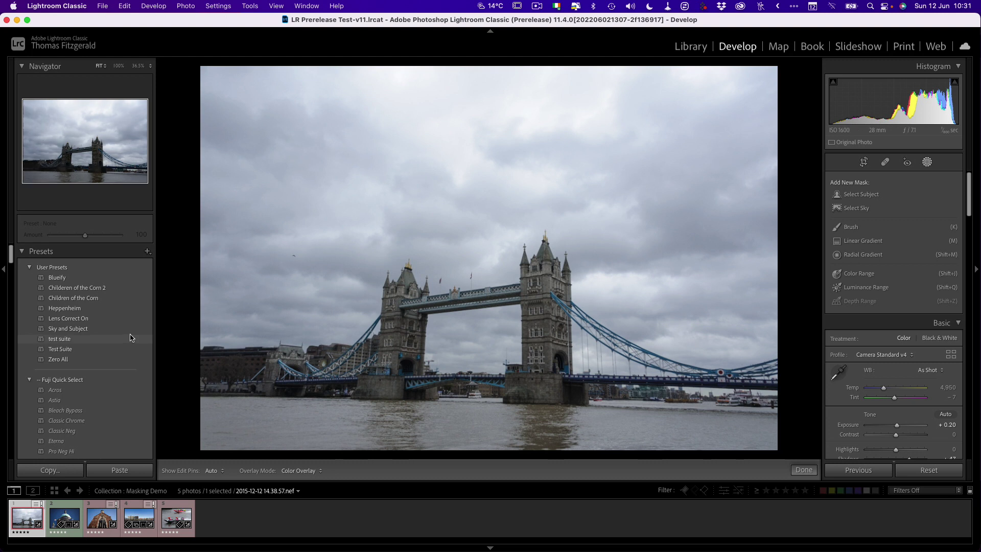
- Apply the Sky and Subject user preset to Tower Bridge and preview its Subject Brighten and Sky Darken masks
{"action": "left_click", "coordinate": [94, 329]}
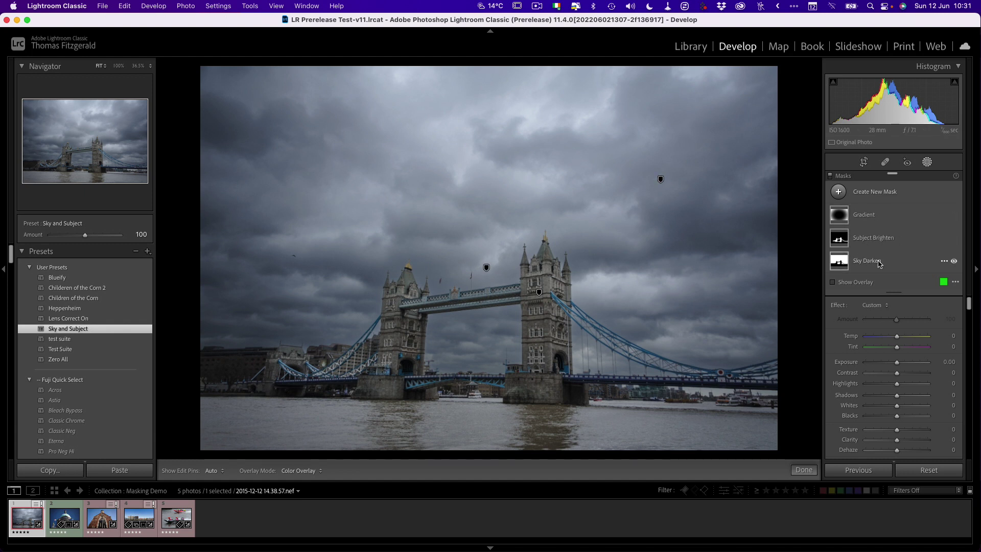
{"action": "mouse_move", "coordinate": [846, 263]}
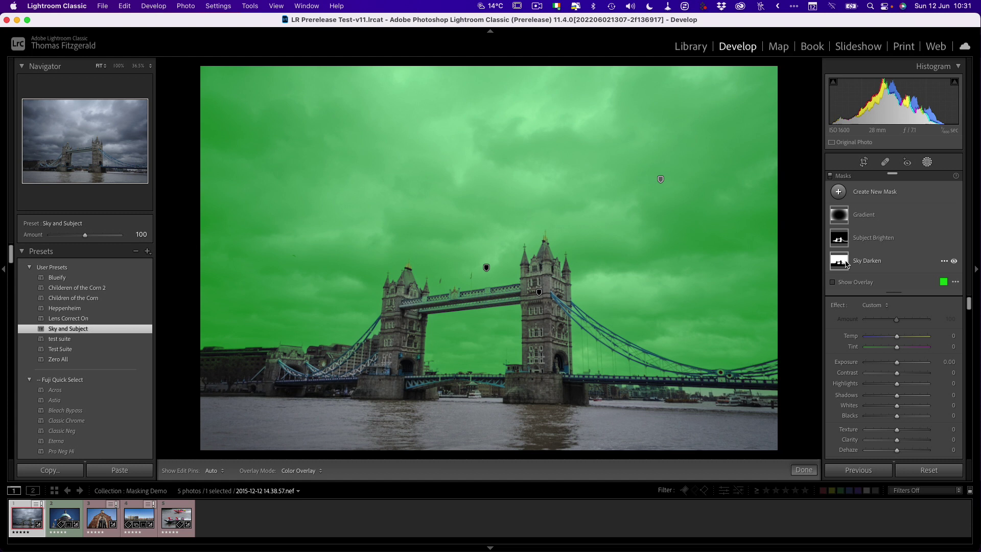
{"action": "mouse_move", "coordinate": [842, 244]}
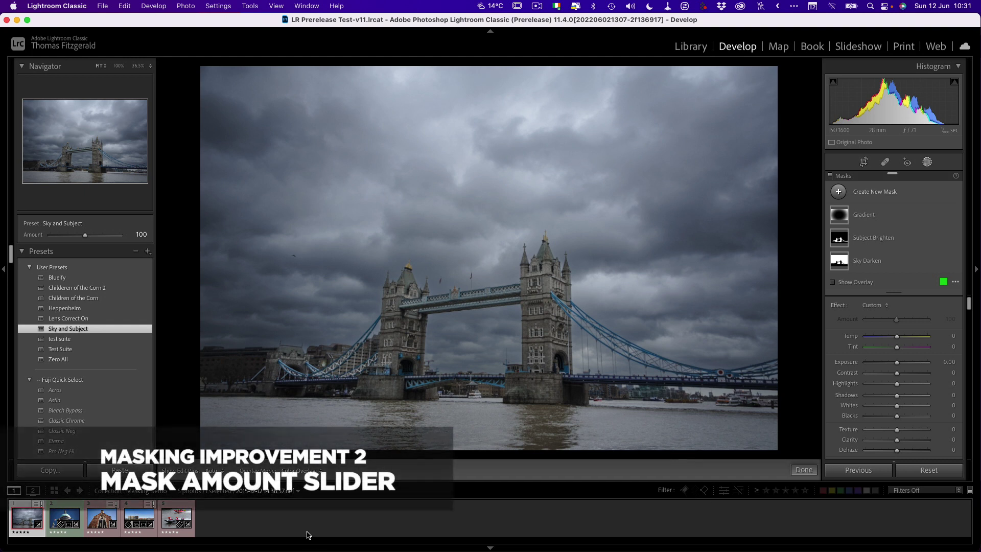
- Open the rowing-boat harbour photo and select its water mask to show the sliders
{"action": "left_click", "coordinate": [127, 515]}
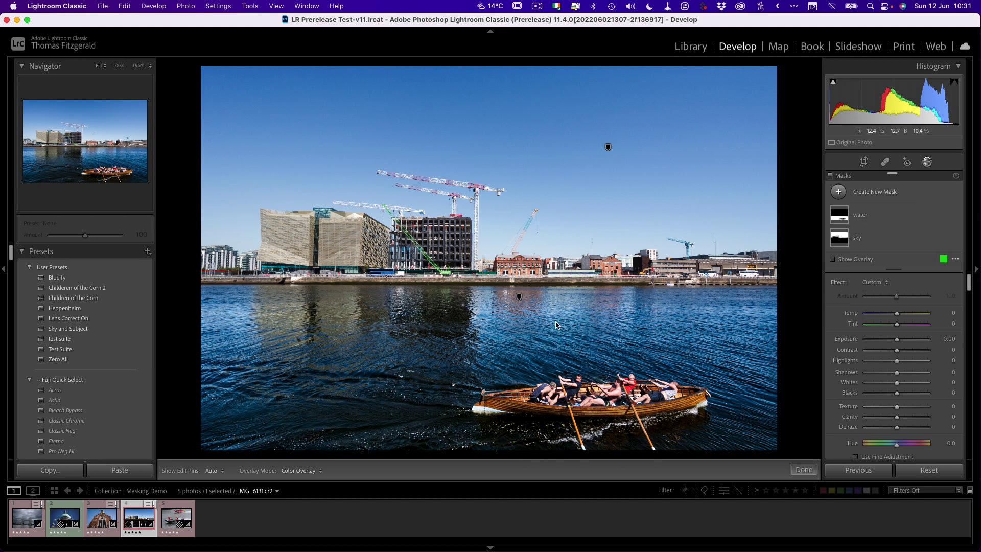
{"action": "left_click", "coordinate": [926, 210]}
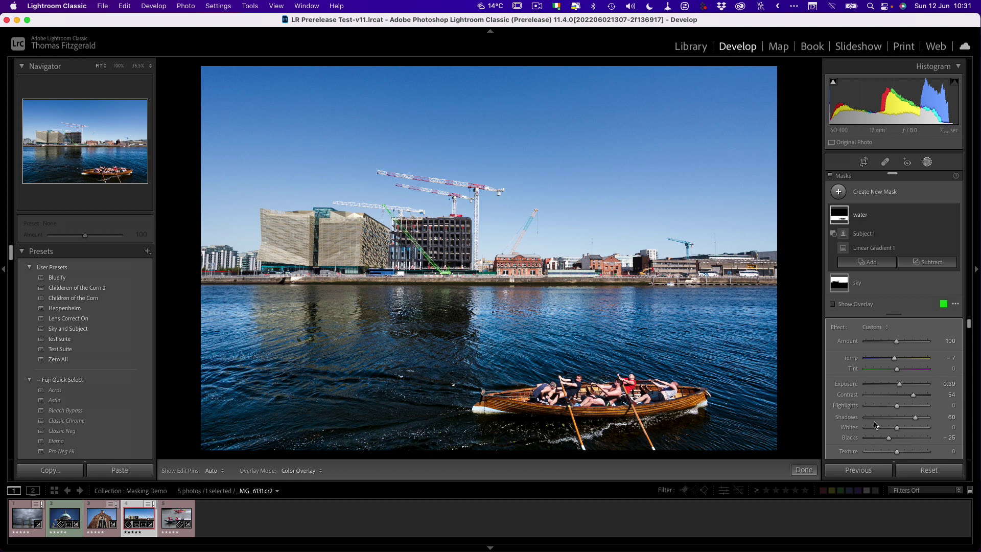
{"action": "scroll", "coordinate": [875, 403], "scroll_direction": "down", "scroll_amount": 2}
{"action": "scroll", "coordinate": [875, 403], "scroll_direction": "up", "scroll_amount": 2}
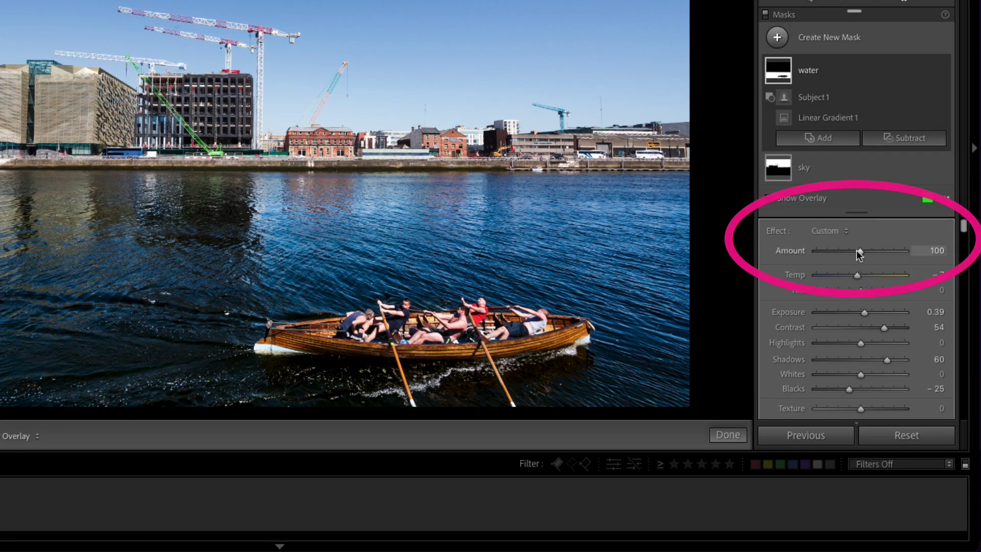
- Set the water mask's Amount to 97, then open the powerboat racing photo
{"action": "mouse_move", "coordinate": [859, 252]}
{"action": "left_mouse_down"}
{"action": "mouse_move", "coordinate": [831, 253]}
{"action": "mouse_move", "coordinate": [878, 251]}
{"action": "mouse_move", "coordinate": [827, 251]}
{"action": "mouse_move", "coordinate": [853, 255]}
{"action": "left_mouse_up"}
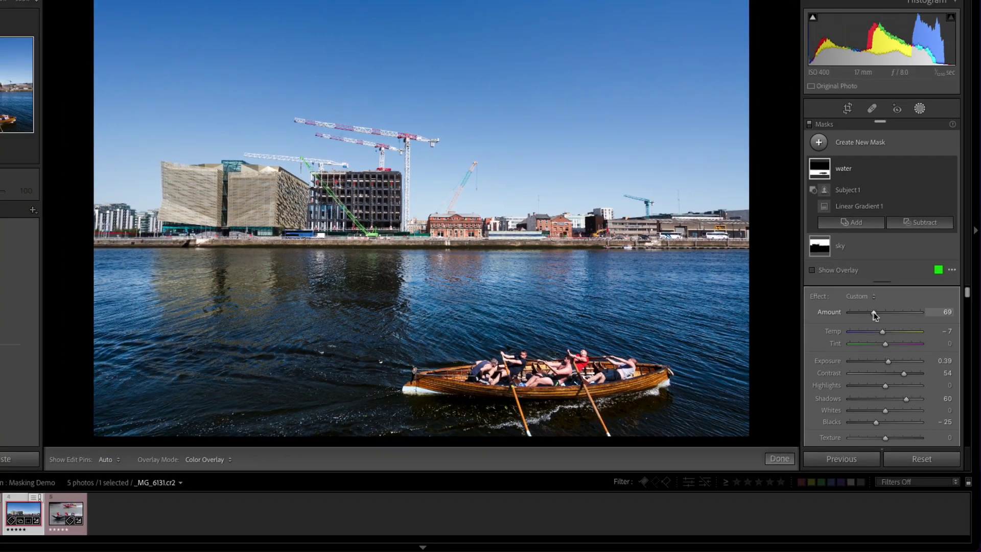
{"action": "left_click_drag", "start_coordinate": [853, 255], "coordinate": [840, 254]}
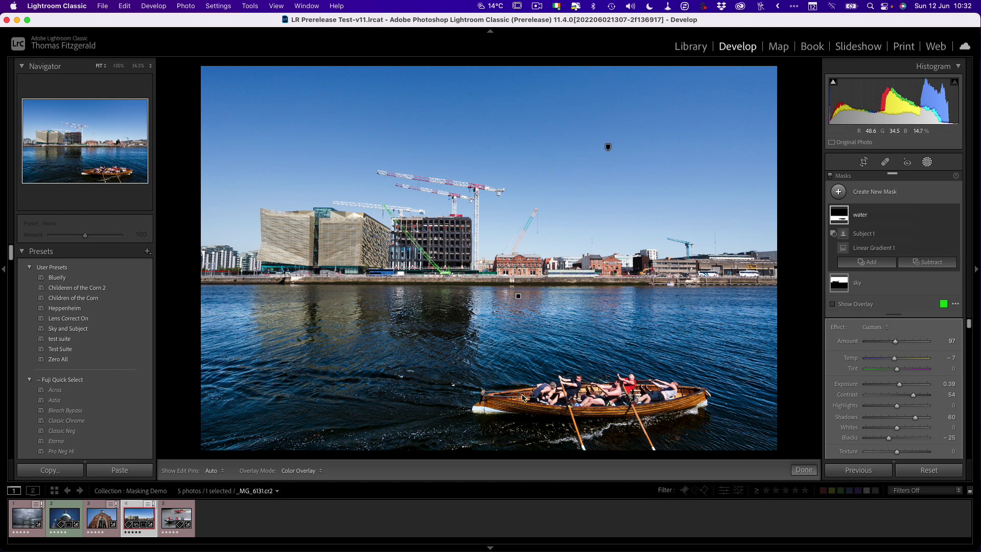
{"action": "left_click", "coordinate": [178, 518]}
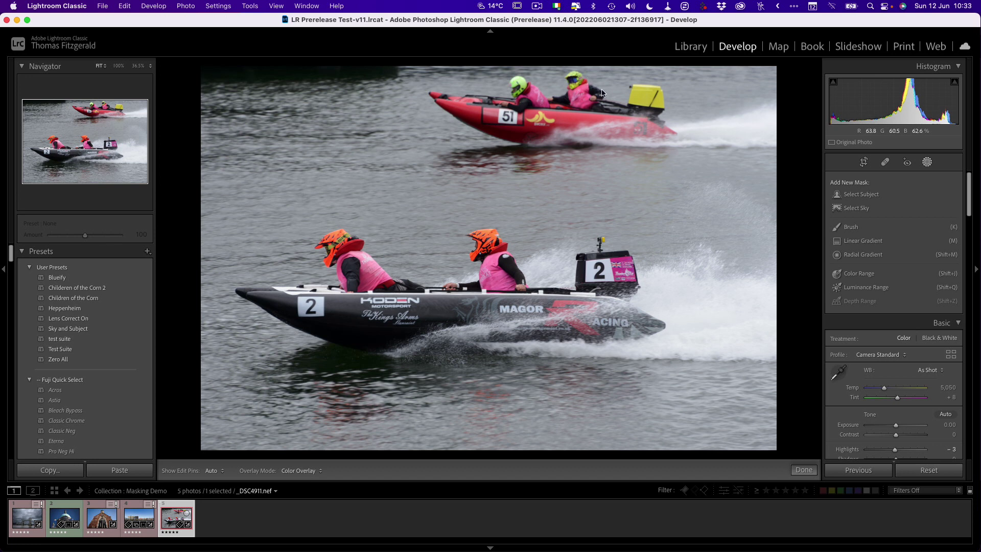
- Create a Select Subject mask on the powerboats and add a Brush component to it
{"action": "left_click", "coordinate": [861, 195]}
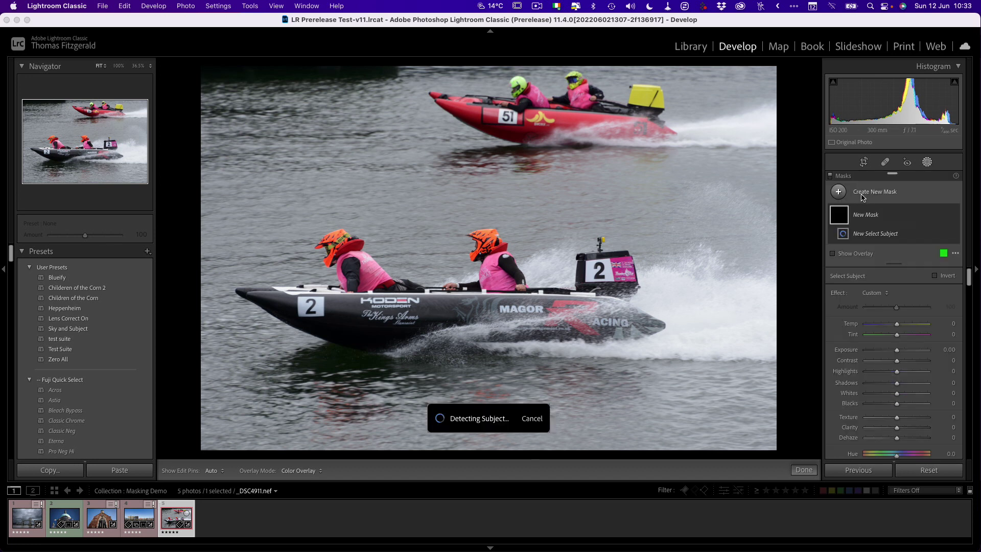
{"action": "mouse_move", "coordinate": [836, 215]}
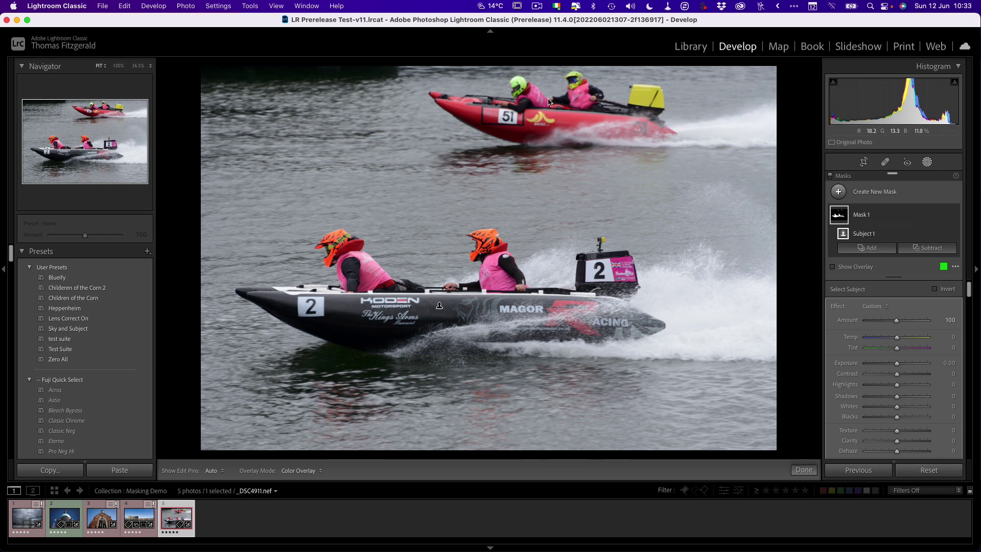
{"action": "left_click", "coordinate": [863, 249]}
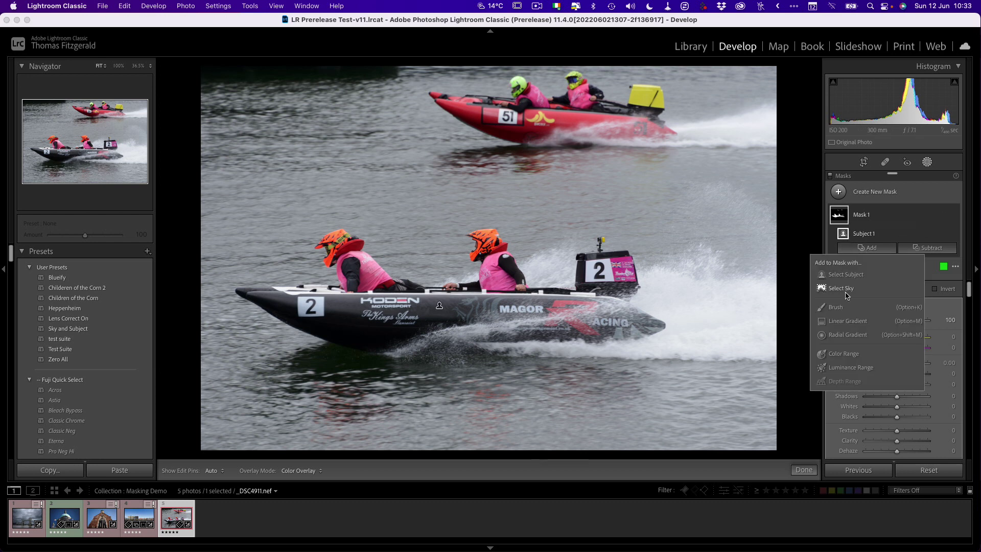
{"action": "left_click", "coordinate": [842, 307]}
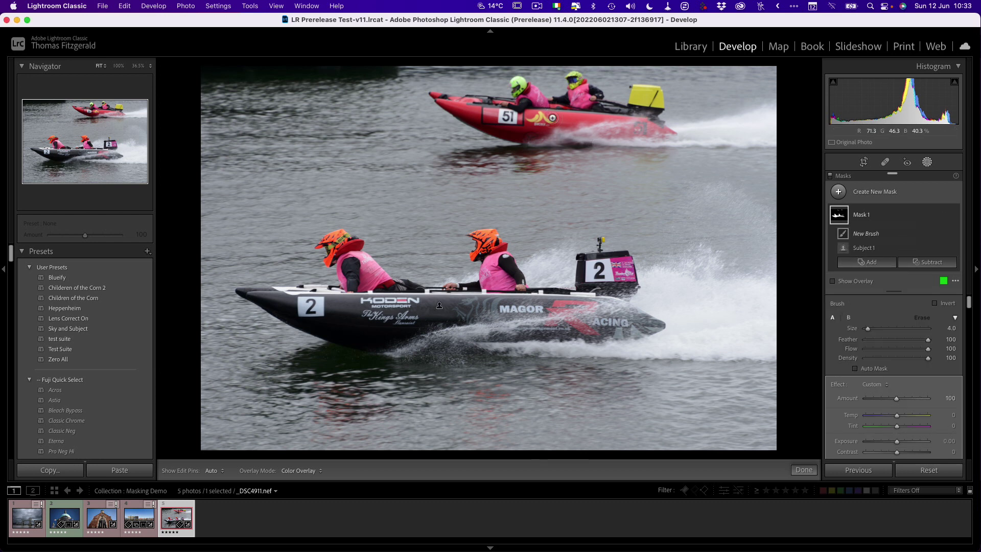
- Brush over the red boat and the lower boat's hull at the waterline to extend Mask 1
{"action": "key", "text": "h"}
{"action": "key", "text": "h"}
{"action": "mouse_move", "coordinate": [580, 97]}
{"action": "left_mouse_down"}
{"action": "mouse_move", "coordinate": [582, 133]}
{"action": "mouse_move", "coordinate": [580, 102]}
{"action": "mouse_move", "coordinate": [636, 126]}
{"action": "mouse_move", "coordinate": [614, 131]}
{"action": "mouse_move", "coordinate": [652, 128]}
{"action": "mouse_move", "coordinate": [652, 96]}
{"action": "left_mouse_up"}
{"action": "key", "text": "o"}
{"action": "key", "text": "h"}
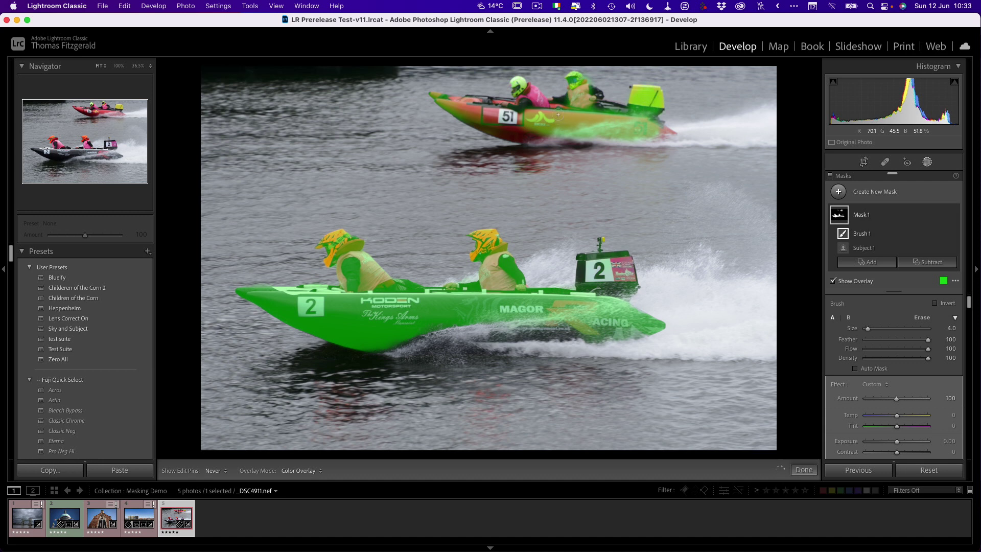
{"action": "mouse_move", "coordinate": [558, 114]}
{"action": "left_mouse_down"}
{"action": "mouse_move", "coordinate": [522, 90]}
{"action": "mouse_move", "coordinate": [539, 104]}
{"action": "mouse_move", "coordinate": [512, 114]}
{"action": "mouse_move", "coordinate": [467, 106]}
{"action": "mouse_move", "coordinate": [549, 138]}
{"action": "mouse_move", "coordinate": [498, 122]}
{"action": "mouse_move", "coordinate": [605, 139]}
{"action": "mouse_move", "coordinate": [486, 124]}
{"action": "mouse_move", "coordinate": [457, 105]}
{"action": "mouse_move", "coordinate": [652, 116]}
{"action": "left_mouse_up"}
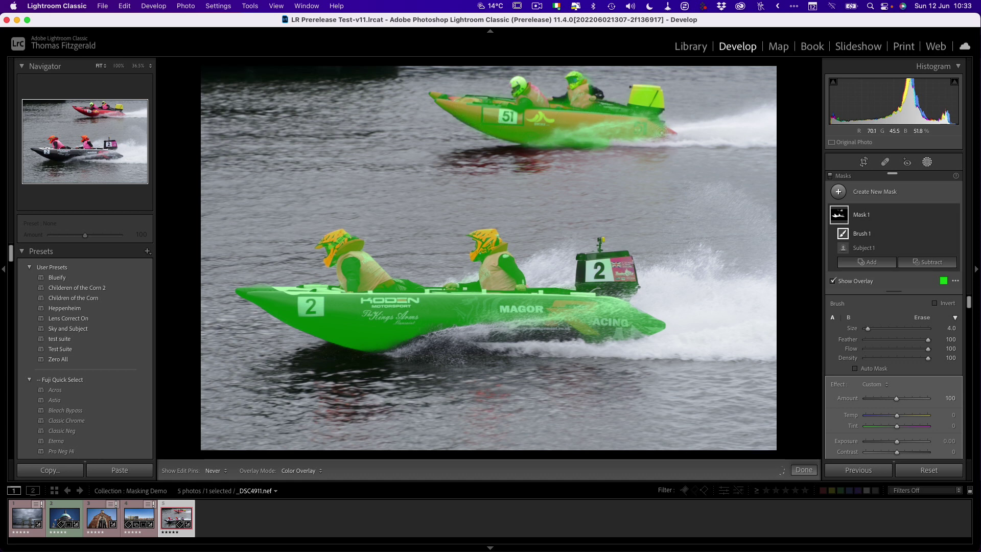
{"action": "key", "text": "h"}
{"action": "key", "text": "h"}
{"action": "mouse_move", "coordinate": [438, 330]}
{"action": "left_mouse_down"}
{"action": "mouse_move", "coordinate": [567, 332]}
{"action": "mouse_move", "coordinate": [389, 343]}
{"action": "mouse_move", "coordinate": [571, 325]}
{"action": "left_mouse_up"}
{"action": "key", "text": "h"}
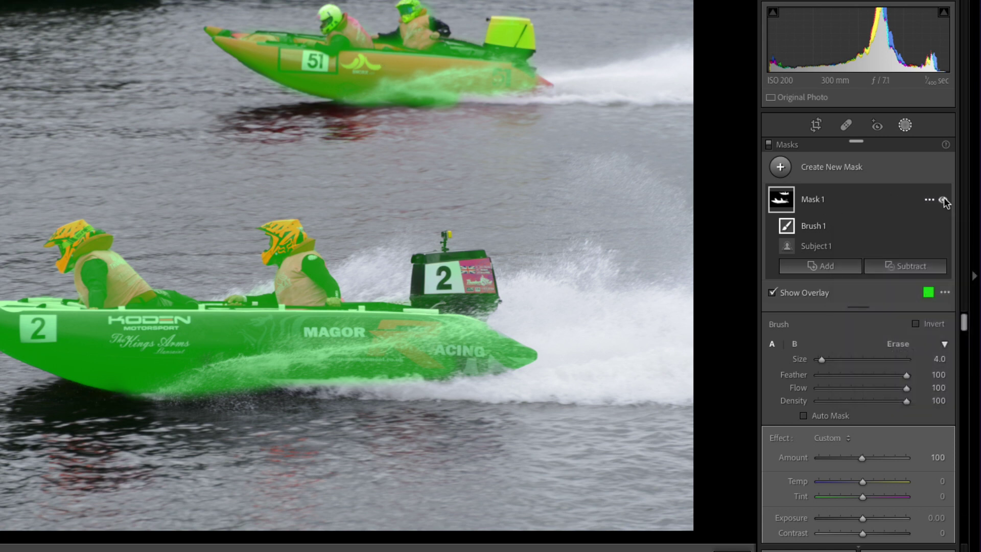
- Invert Mask 1 so it covers the water, and hide its colour overlay
{"action": "left_click", "coordinate": [929, 200]}
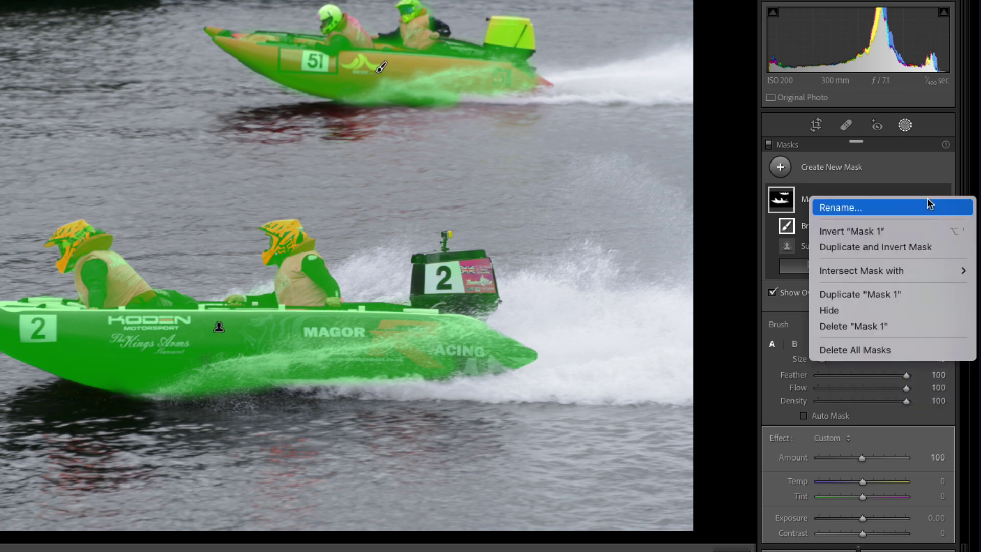
{"action": "left_click", "coordinate": [891, 231]}
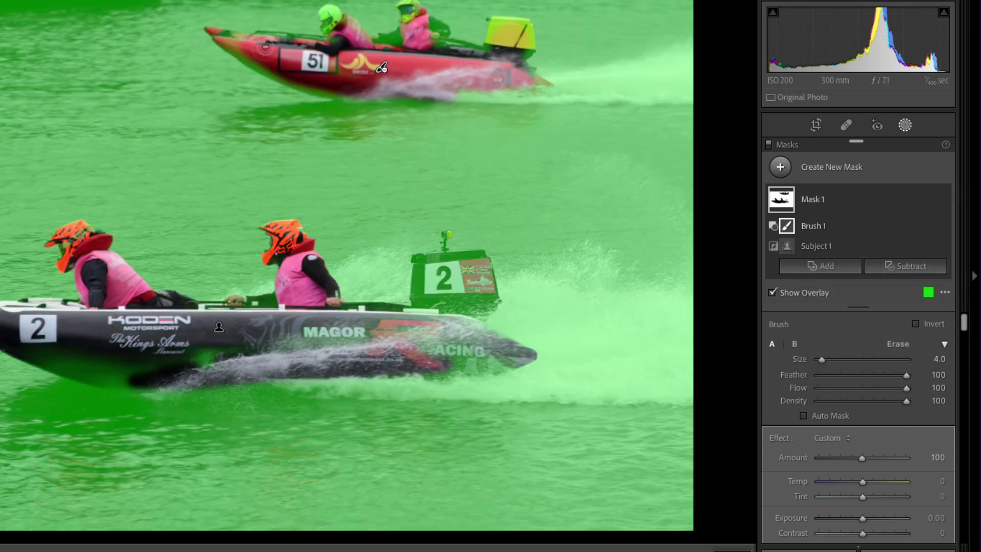
{"action": "left_click", "coordinate": [772, 292]}
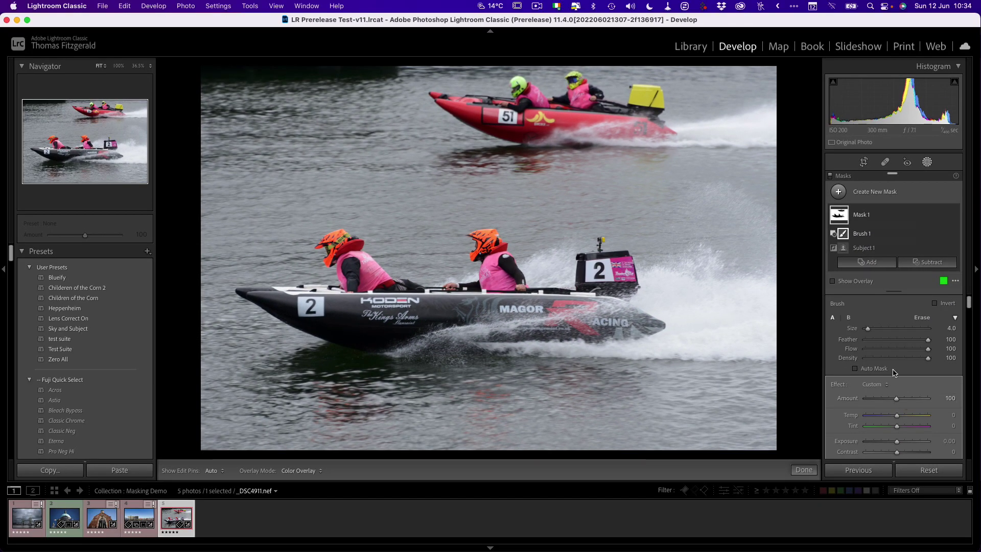
- Raise Mask 1's Contrast to 90 and Saturation to 80
{"action": "scroll", "coordinate": [895, 358], "scroll_direction": "down", "scroll_amount": 5}
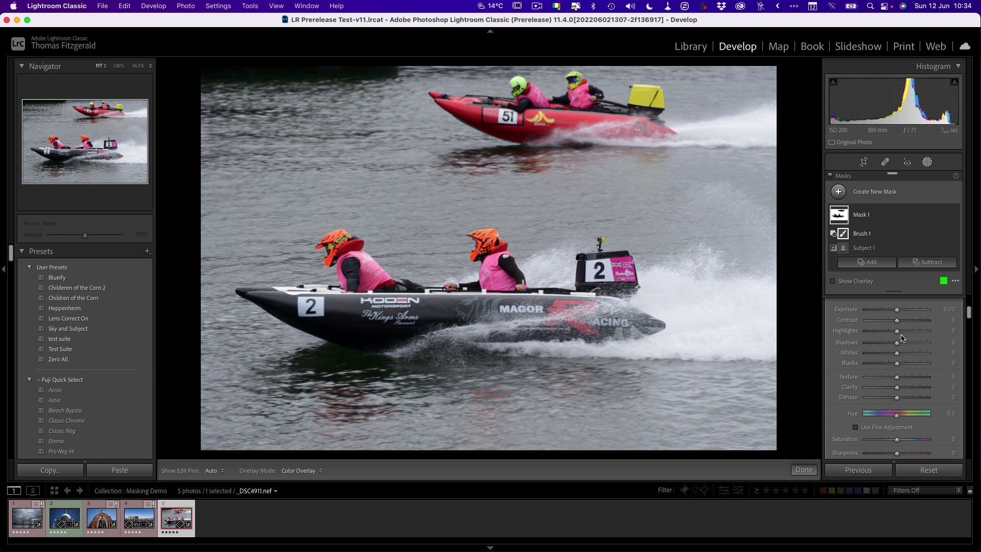
{"action": "left_click_drag", "start_coordinate": [901, 321], "coordinate": [924, 320]}
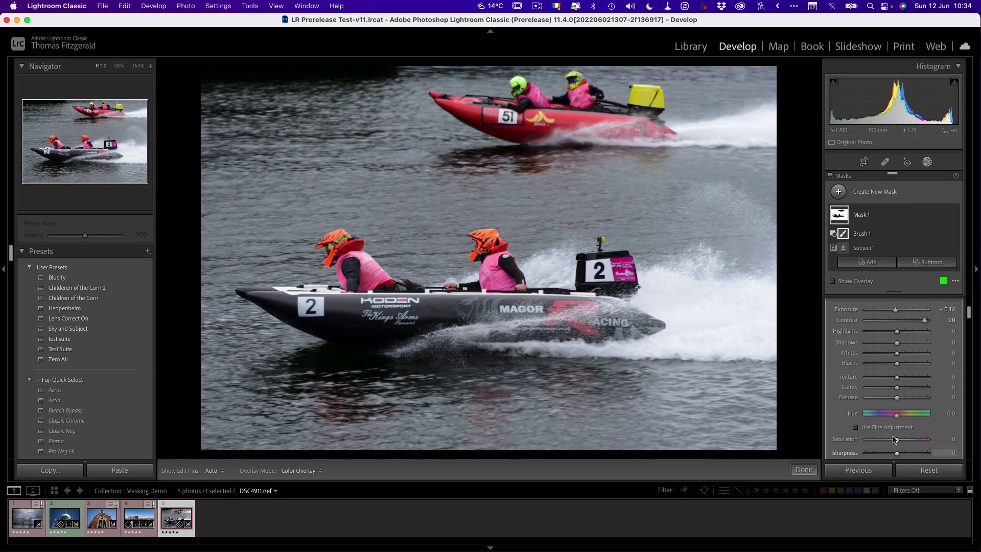
{"action": "scroll", "coordinate": [883, 398], "scroll_direction": "down", "scroll_amount": 2}
{"action": "scroll", "coordinate": [883, 405], "scroll_direction": "down", "scroll_amount": 2}
{"action": "left_click_drag", "start_coordinate": [896, 372], "coordinate": [921, 371]}
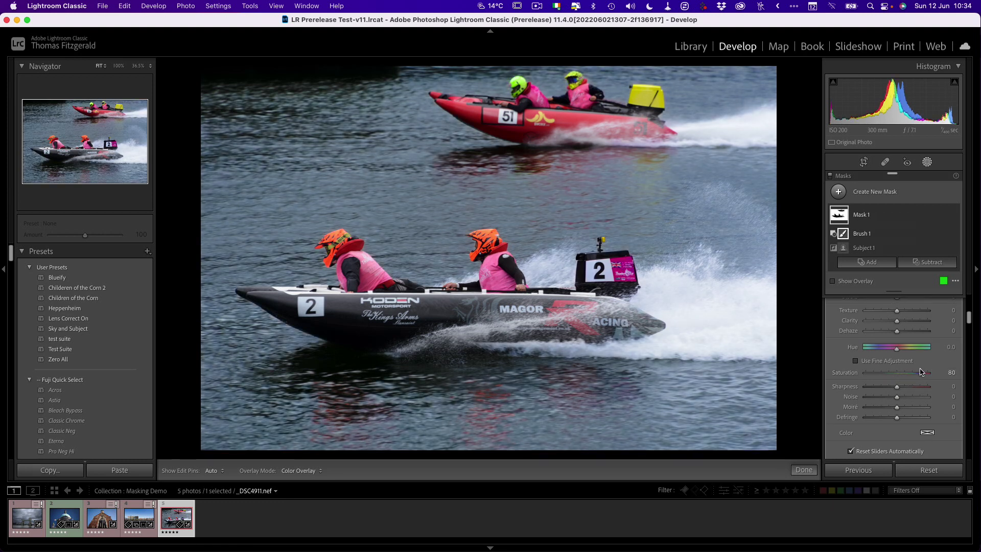
- Collapse Mask 1's components and set its Amount to 118
{"action": "mouse_move", "coordinate": [881, 235]}
{"action": "left_click", "coordinate": [879, 214]}
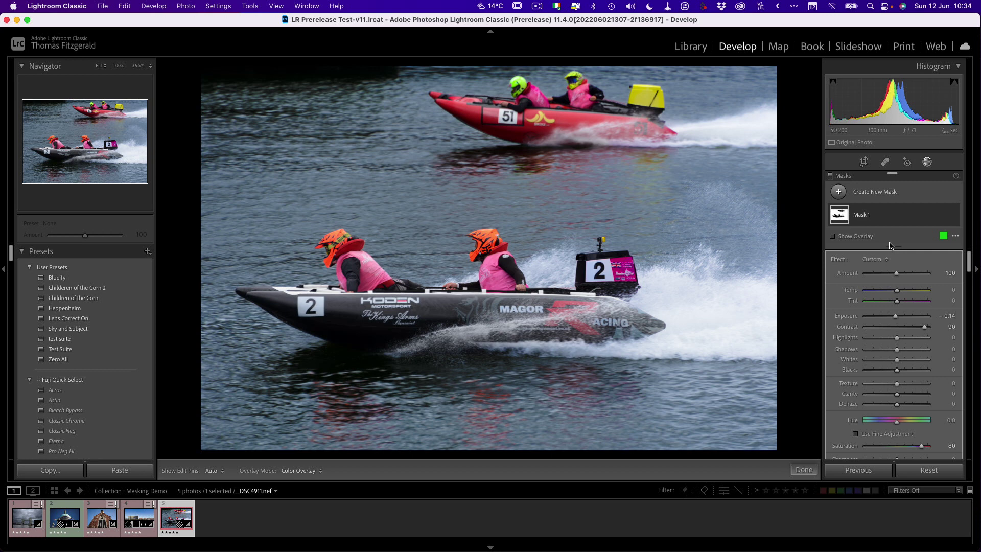
{"action": "mouse_move", "coordinate": [897, 272]}
{"action": "left_mouse_down"}
{"action": "mouse_move", "coordinate": [877, 273]}
{"action": "mouse_move", "coordinate": [921, 273]}
{"action": "mouse_move", "coordinate": [891, 273]}
{"action": "mouse_move", "coordinate": [901, 273]}
{"action": "left_mouse_up"}
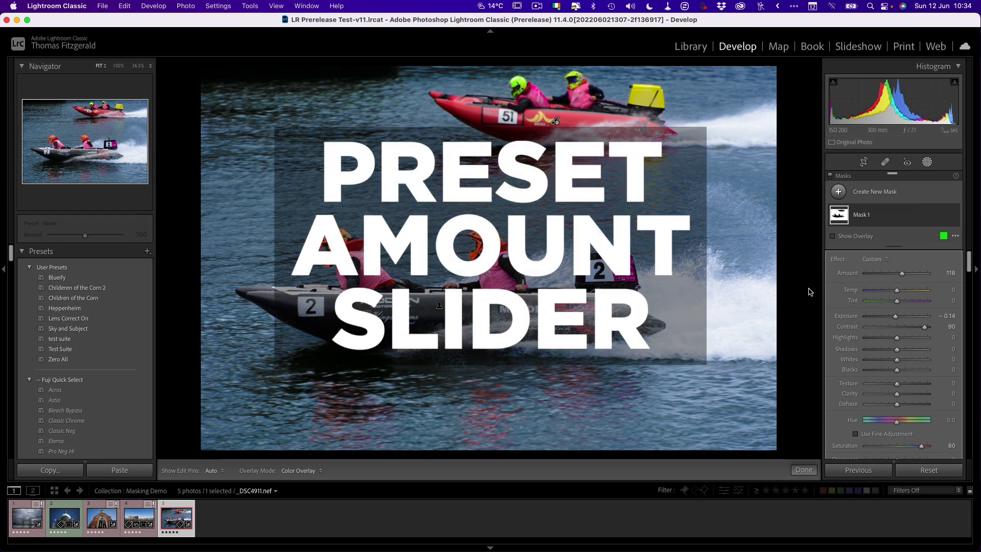
- Switch to Library, pick the Preset Demo collection, and bring its bridge photo into Develop
{"action": "left_click", "coordinate": [691, 55]}
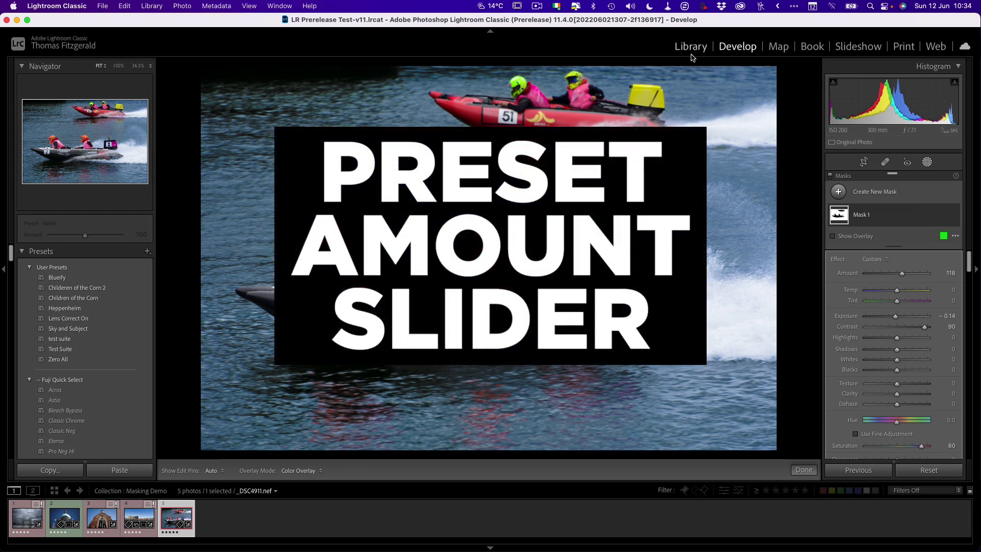
{"action": "left_click", "coordinate": [77, 394]}
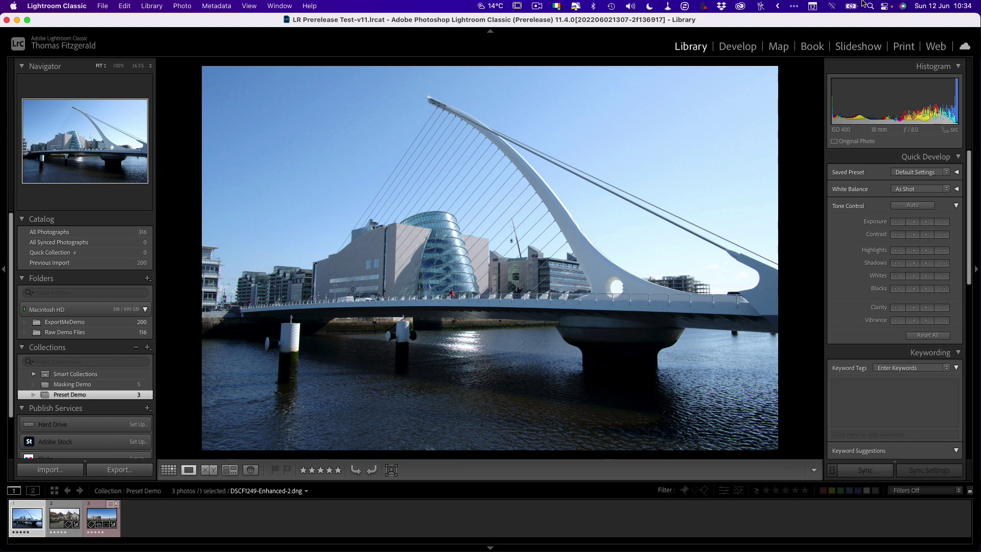
{"action": "left_click", "coordinate": [728, 49]}
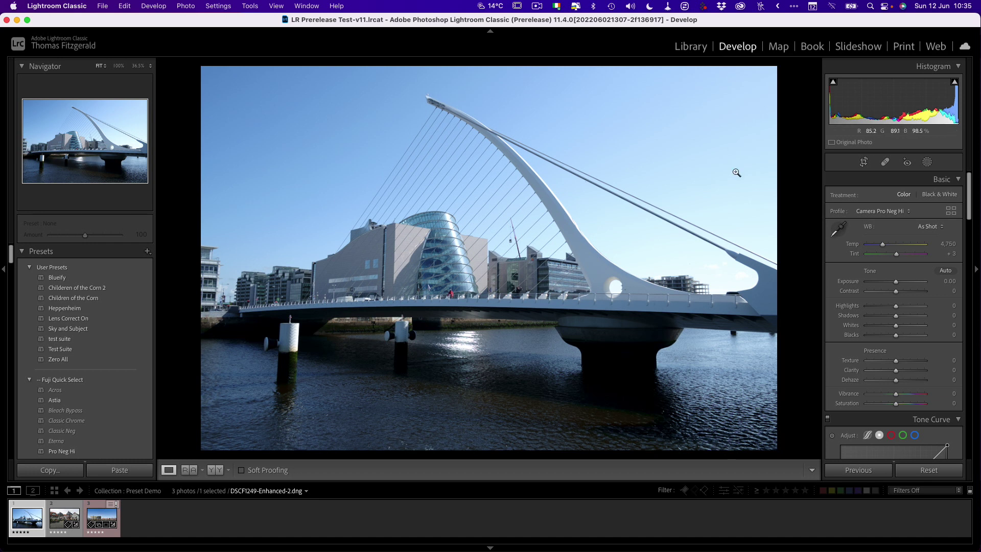
{"action": "scroll", "coordinate": [104, 388], "scroll_direction": "down", "scroll_amount": 10}
{"action": "scroll", "coordinate": [103, 388], "scroll_direction": "down", "scroll_amount": 5}
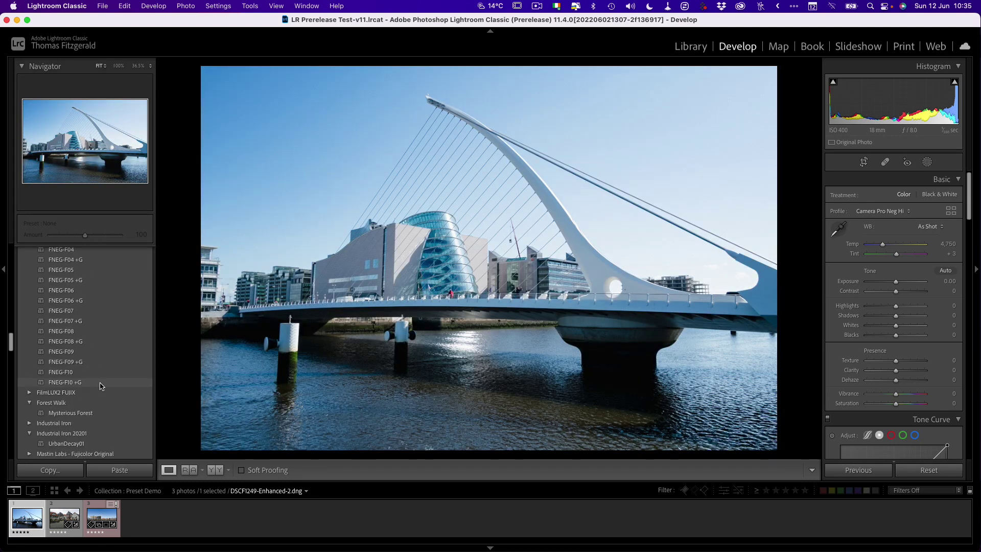
{"action": "scroll", "coordinate": [99, 385], "scroll_direction": "down", "scroll_amount": 5}
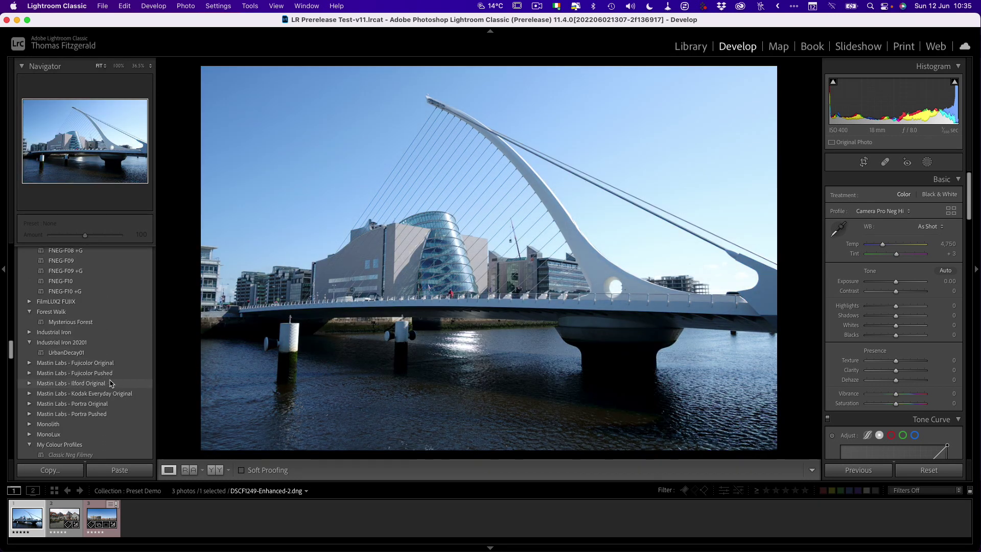
- Apply UrbanDecay01 to the bridge photo at Amount 65, then raise Clarity to +76
{"action": "left_click", "coordinate": [85, 350]}
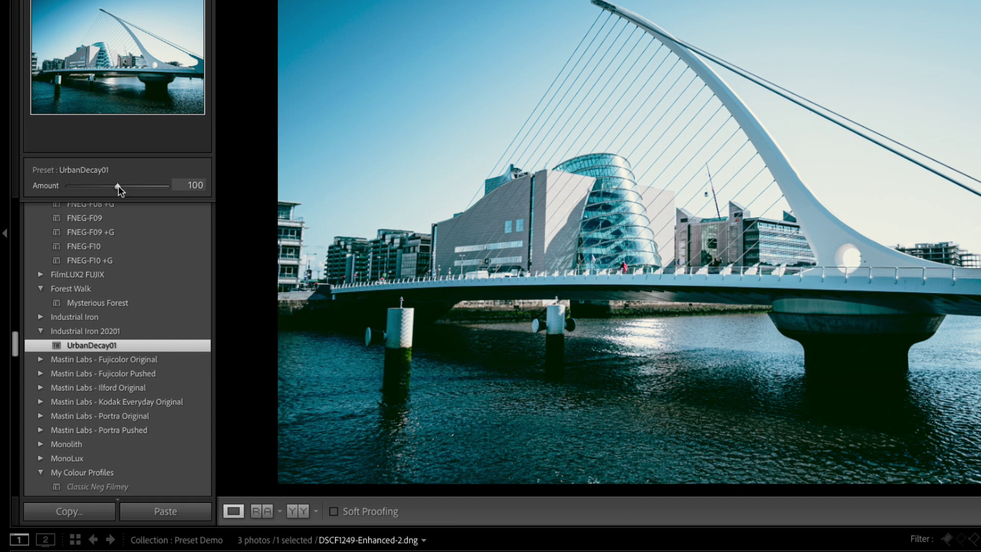
{"action": "mouse_move", "coordinate": [117, 184]}
{"action": "left_mouse_down"}
{"action": "mouse_move", "coordinate": [86, 182]}
{"action": "mouse_move", "coordinate": [131, 187]}
{"action": "mouse_move", "coordinate": [87, 188]}
{"action": "mouse_move", "coordinate": [143, 187]}
{"action": "mouse_move", "coordinate": [98, 188]}
{"action": "left_mouse_up"}
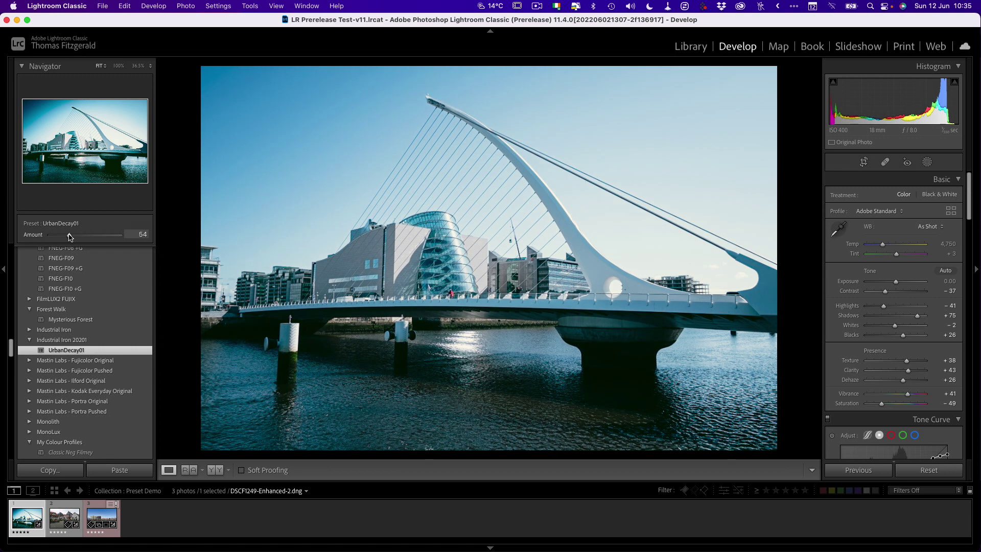
{"action": "left_click_drag", "start_coordinate": [71, 237], "coordinate": [69, 237]}
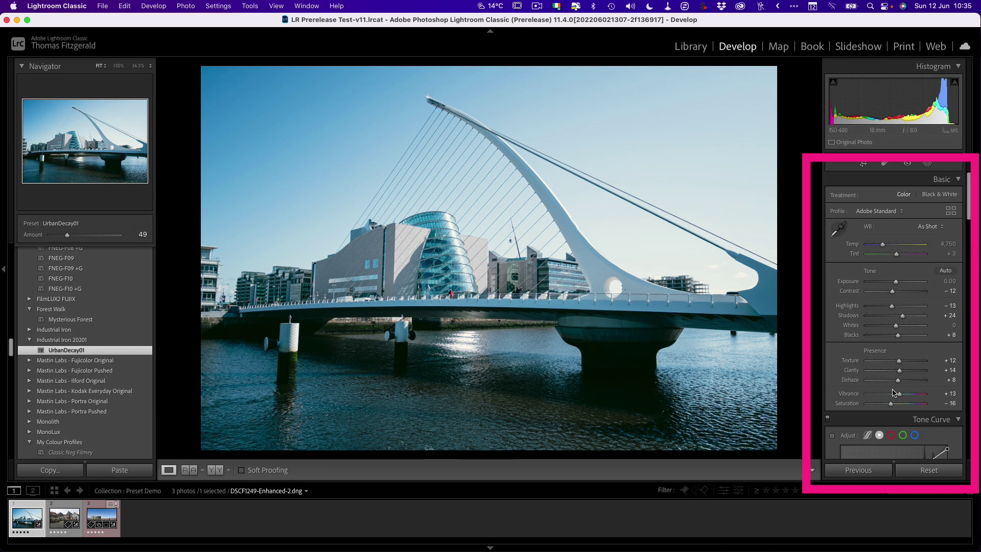
{"action": "mouse_move", "coordinate": [67, 234]}
{"action": "left_mouse_down"}
{"action": "mouse_move", "coordinate": [86, 236]}
{"action": "mouse_move", "coordinate": [63, 238]}
{"action": "mouse_move", "coordinate": [76, 239]}
{"action": "left_mouse_up"}
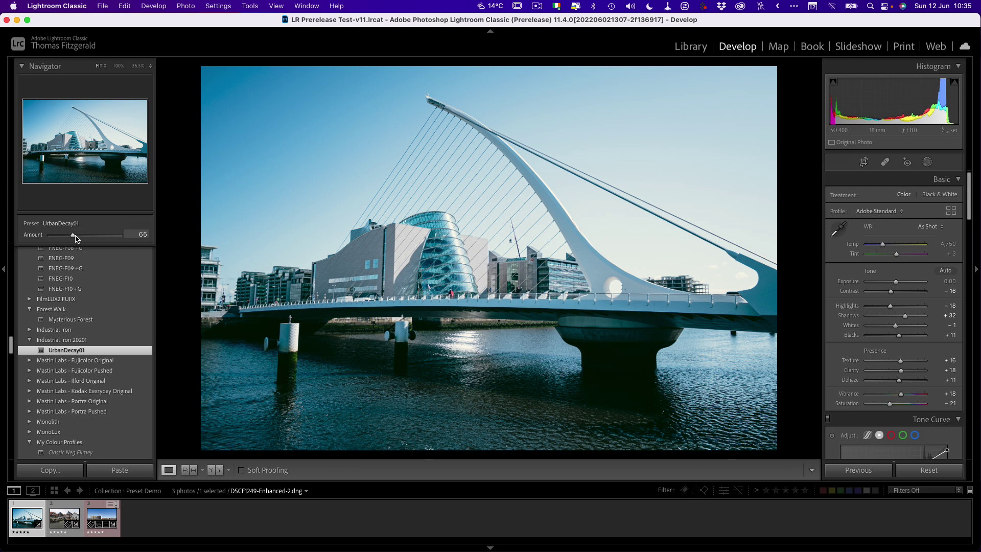
{"action": "left_click_drag", "start_coordinate": [75, 238], "coordinate": [75, 237]}
{"action": "left_click_drag", "start_coordinate": [75, 233], "coordinate": [76, 233]}
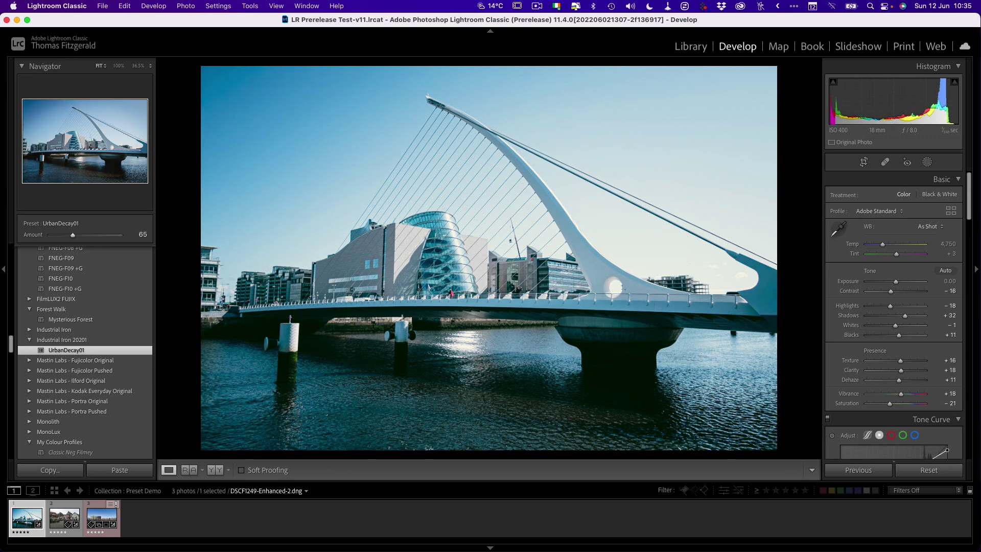
{"action": "left_click_drag", "start_coordinate": [911, 369], "coordinate": [918, 373]}
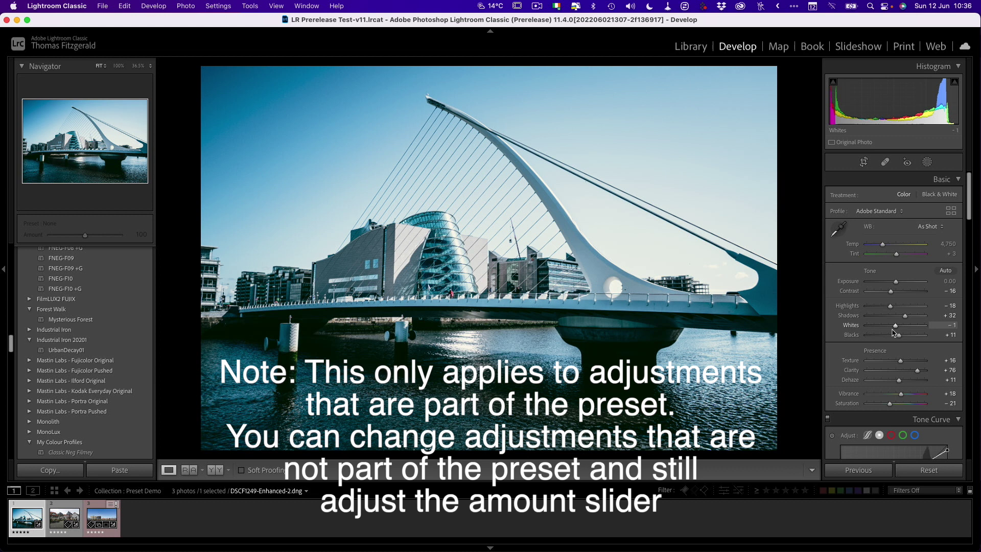
- Apply the Heppenheim preset to the _DSC7124 town square photo and reduce its Amount to 70
{"action": "left_click", "coordinate": [60, 510]}
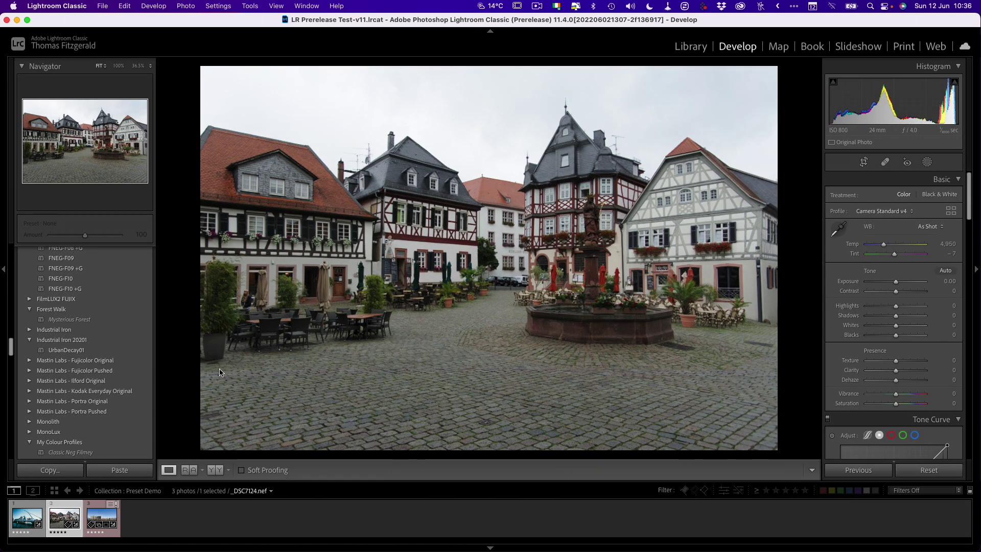
{"action": "scroll", "coordinate": [102, 378], "scroll_direction": "up", "scroll_amount": 10}
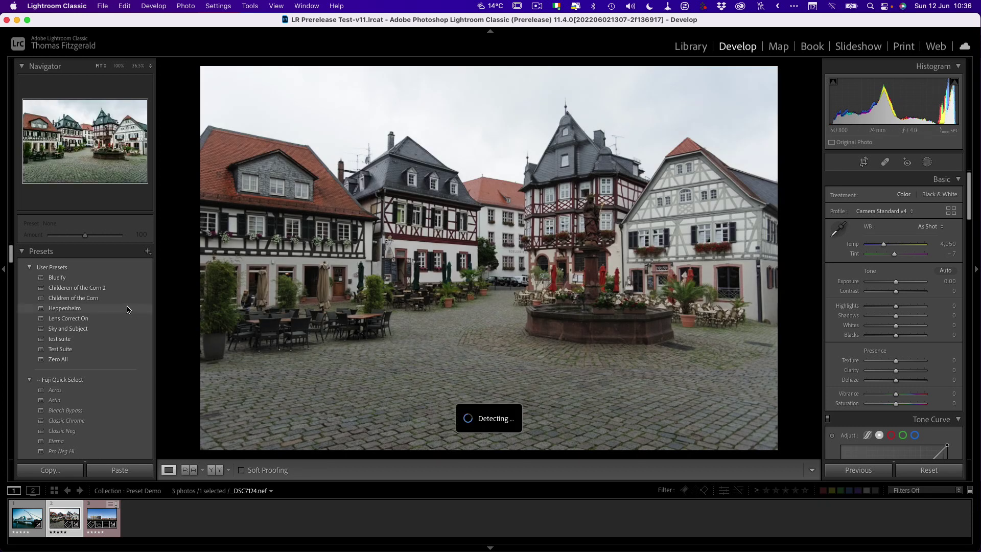
{"action": "left_click", "coordinate": [64, 308]}
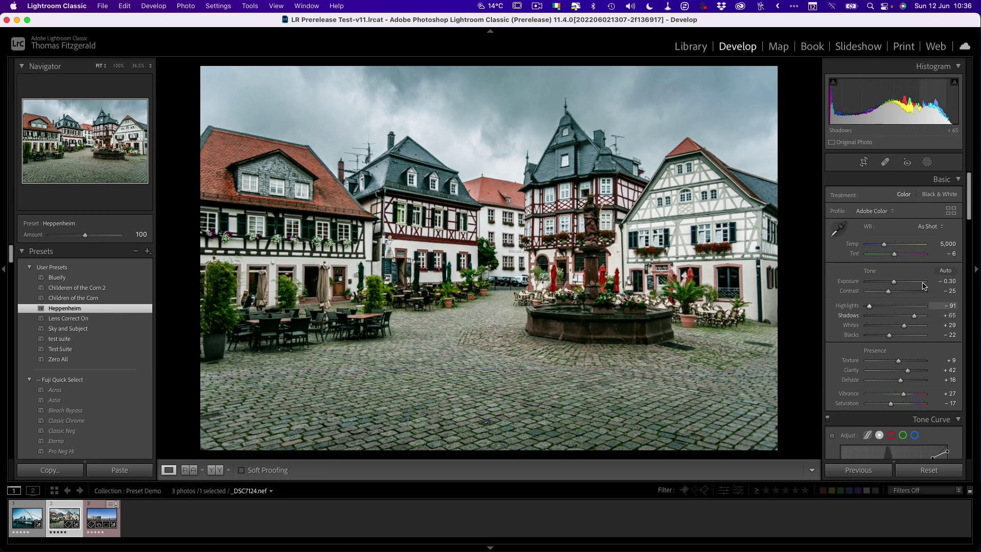
{"action": "mouse_move", "coordinate": [85, 234]}
{"action": "left_mouse_down"}
{"action": "mouse_move", "coordinate": [22, 239]}
{"action": "mouse_move", "coordinate": [75, 238]}
{"action": "left_mouse_up"}
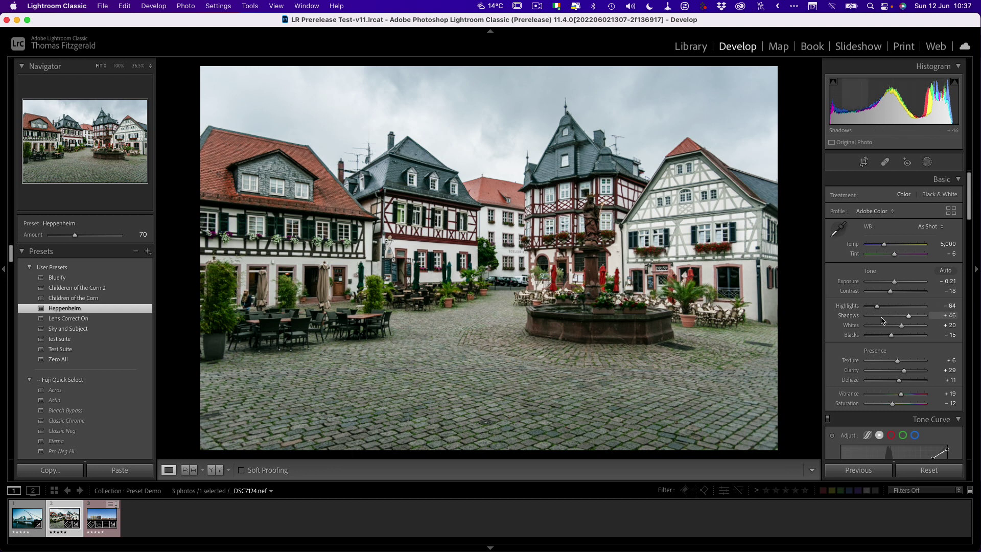
{"action": "scroll", "coordinate": [889, 312], "scroll_direction": "down", "scroll_amount": 10}
{"action": "scroll", "coordinate": [881, 319], "scroll_direction": "down", "scroll_amount": 15}
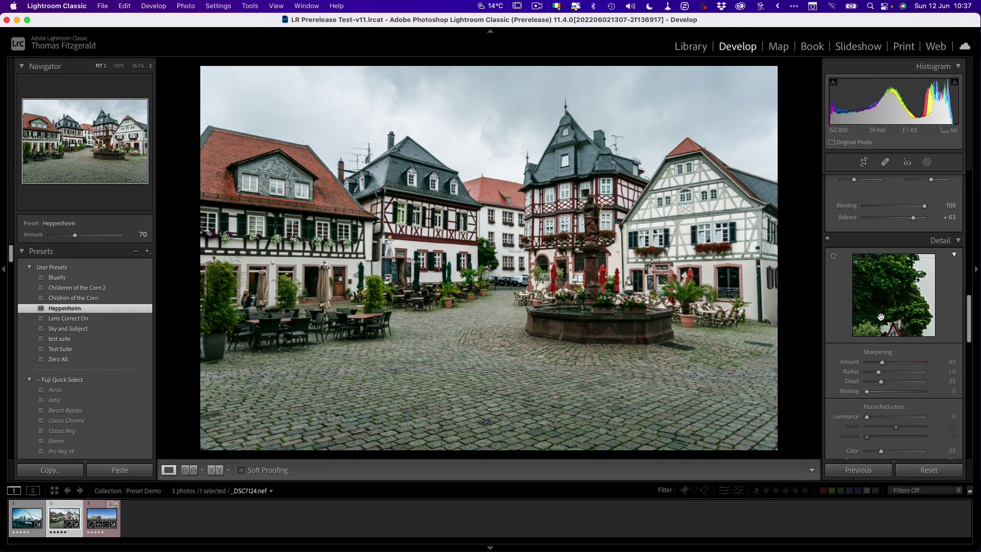
{"action": "scroll", "coordinate": [880, 320], "scroll_direction": "up", "scroll_amount": 2}
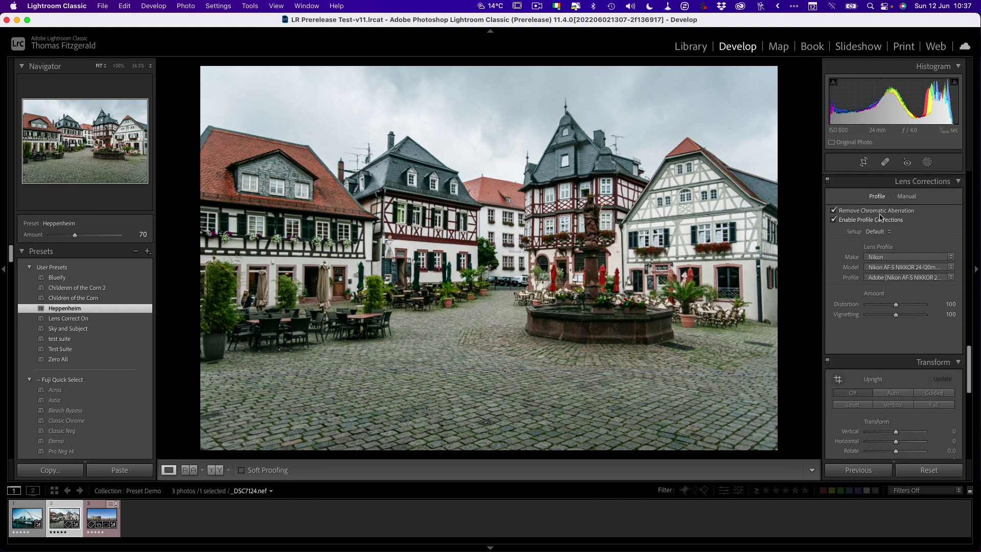
{"action": "scroll", "coordinate": [890, 299], "scroll_direction": "down", "scroll_amount": 10}
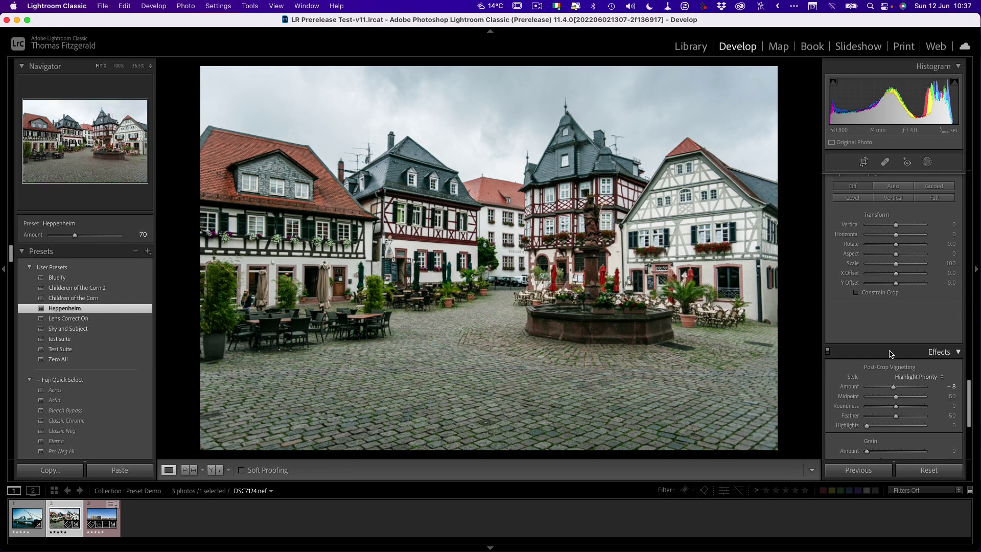
{"action": "scroll", "coordinate": [887, 353], "scroll_direction": "down", "scroll_amount": 9}
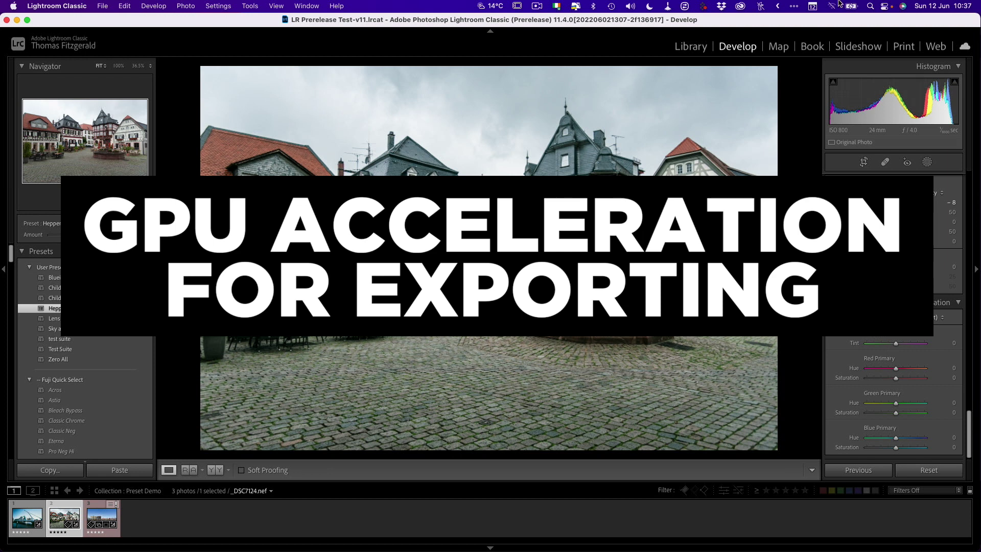
- Switch to the Library module and display the 200 photos in the ExportMeDemo folder
{"action": "left_click", "coordinate": [690, 46]}
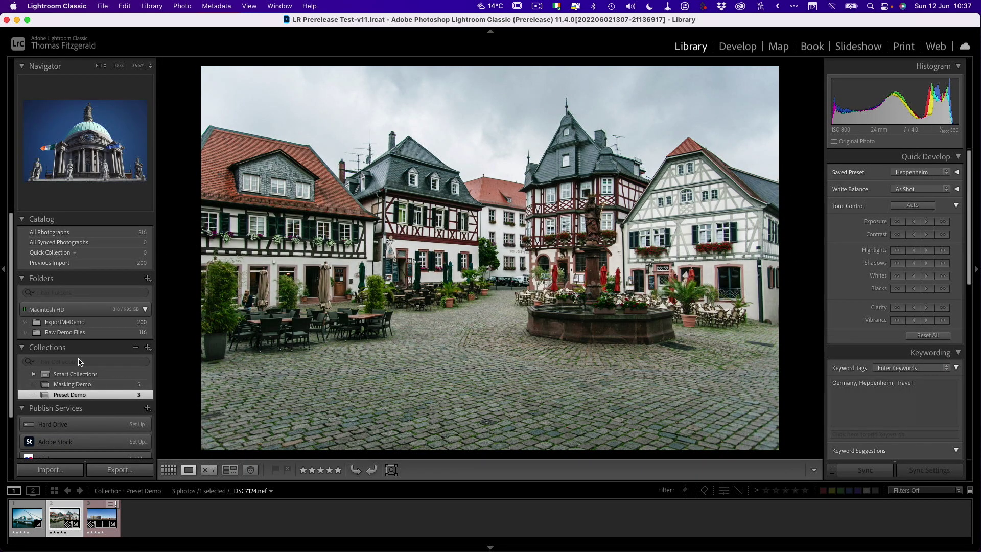
{"action": "left_click", "coordinate": [77, 326]}
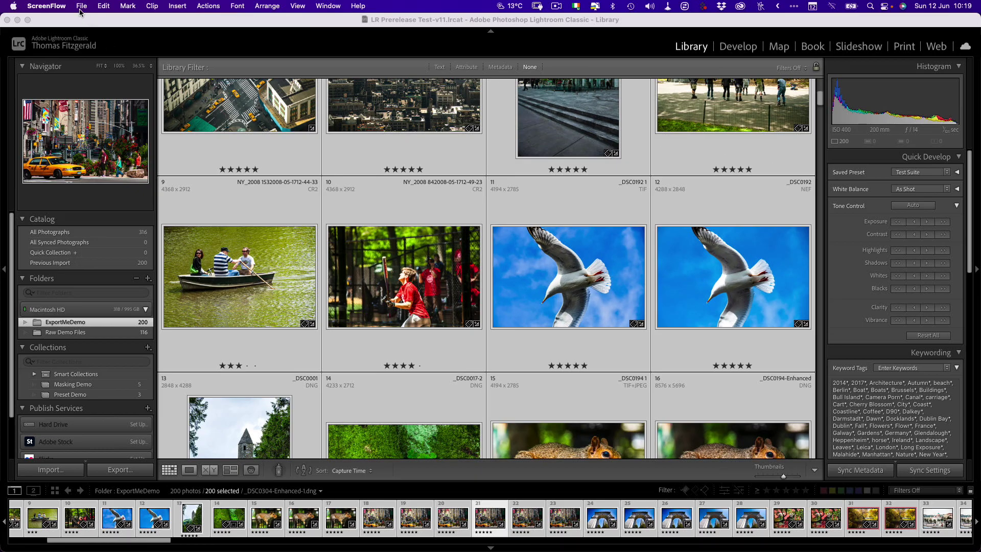
- Export the 200 photos as 2,400 px long-edge sRGB JPEGs using the Retina For Web With Signature preset
{"action": "left_click", "coordinate": [82, 22]}
{"action": "left_click", "coordinate": [57, 6]}
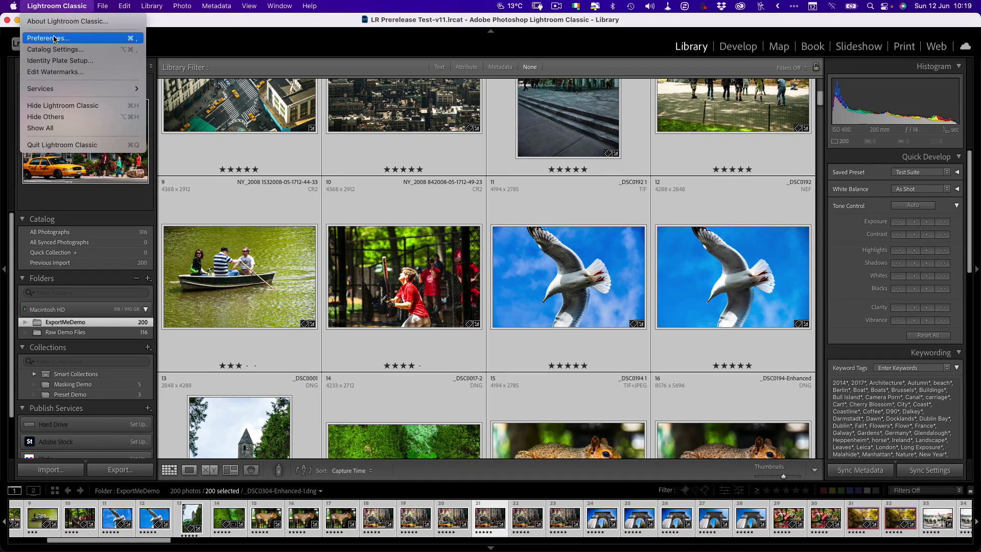
{"action": "mouse_move", "coordinate": [102, 6]}
{"action": "left_click", "coordinate": [136, 167]}
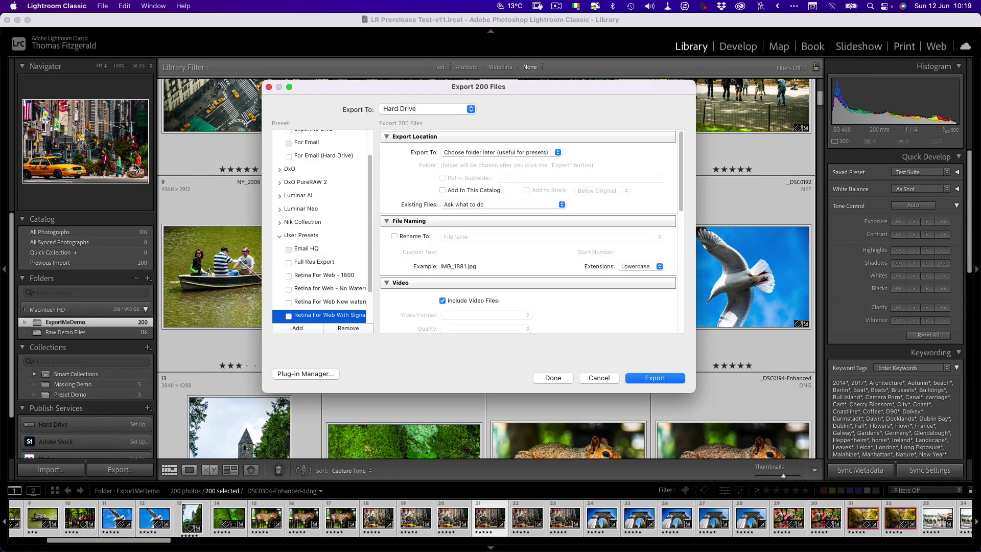
{"action": "scroll", "coordinate": [317, 288], "scroll_direction": "down", "scroll_amount": 1}
{"action": "scroll", "coordinate": [317, 288], "scroll_direction": "down", "scroll_amount": 2}
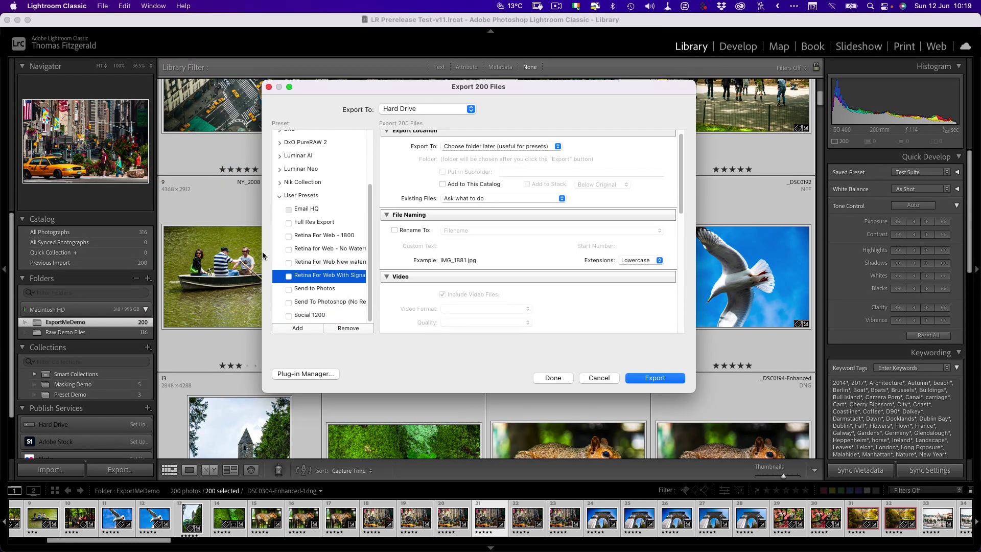
{"action": "scroll", "coordinate": [510, 246], "scroll_direction": "down", "scroll_amount": 10}
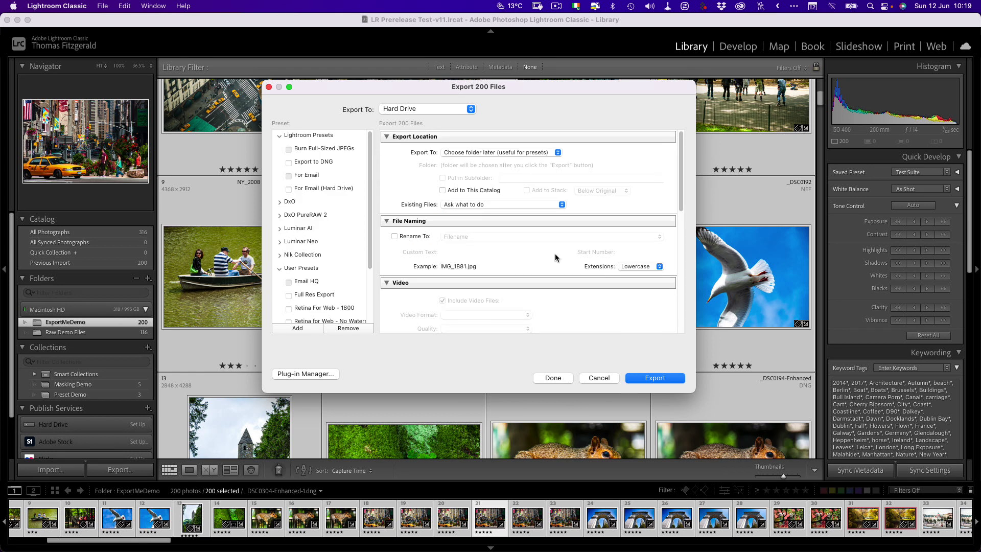
{"action": "scroll", "coordinate": [518, 249], "scroll_direction": "down", "scroll_amount": 5}
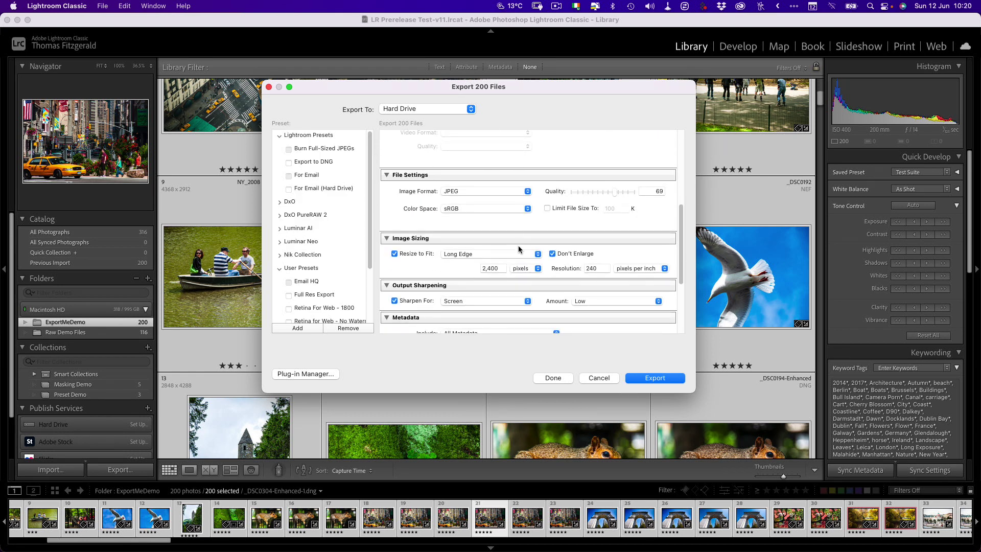
{"action": "left_click", "coordinate": [662, 379]}
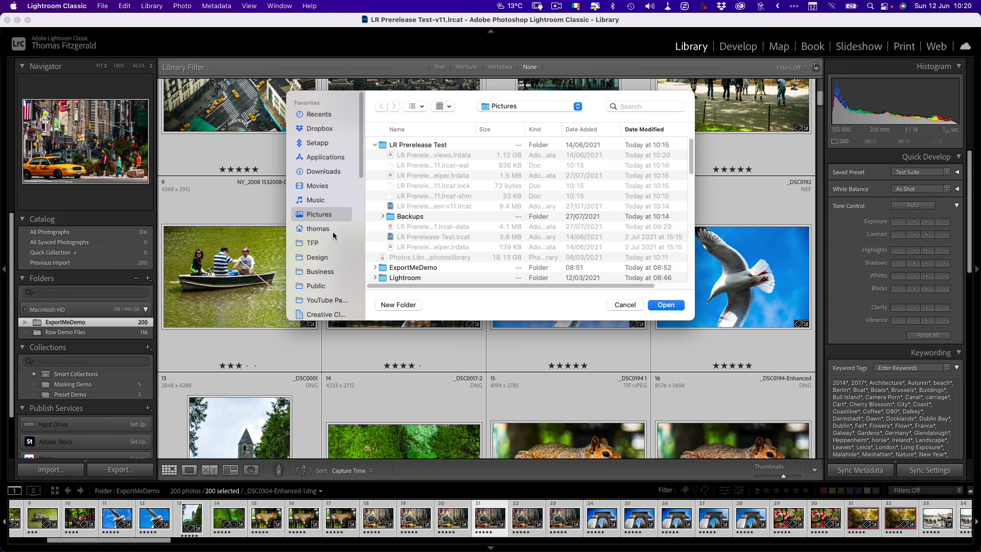
- Create a 'Test Export1' folder inside TFP and export the 200 photos into it
{"action": "left_click", "coordinate": [328, 245]}
{"action": "left_click", "coordinate": [394, 305]}
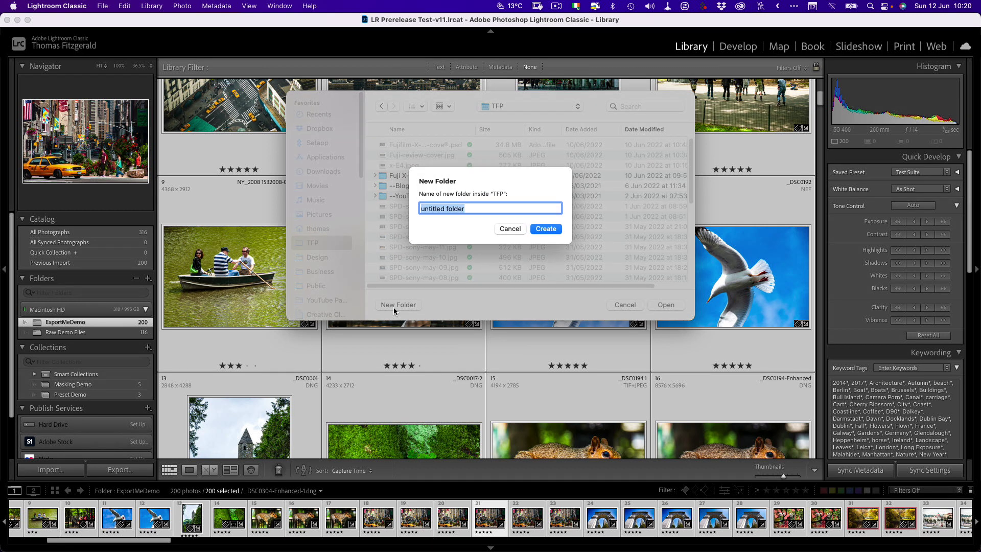
{"action": "type", "text": "Test Export1"}
{"action": "key", "text": "Return"}
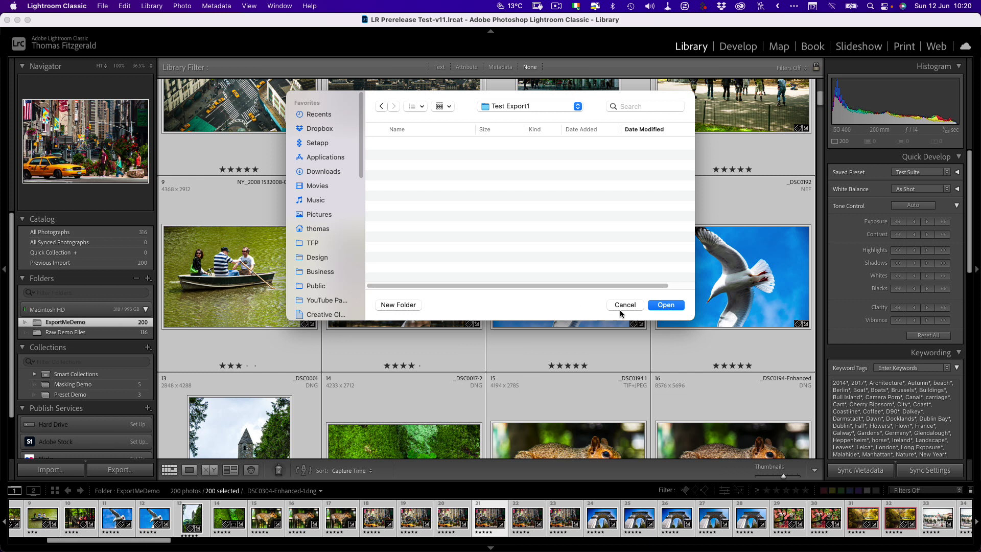
{"action": "left_click", "coordinate": [658, 308]}
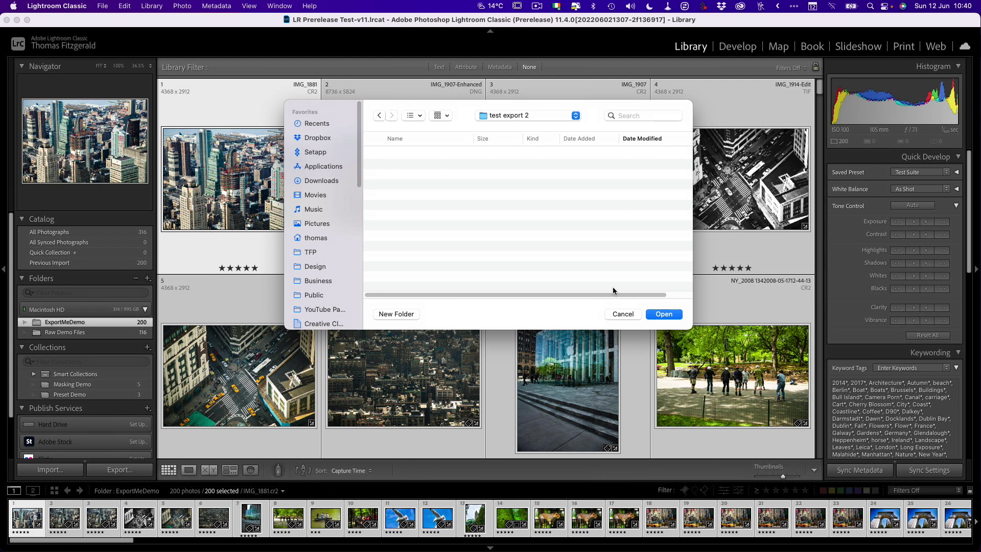
- Run the export of all 200 photos into the 'test export 2' folder
{"action": "left_click", "coordinate": [664, 314]}
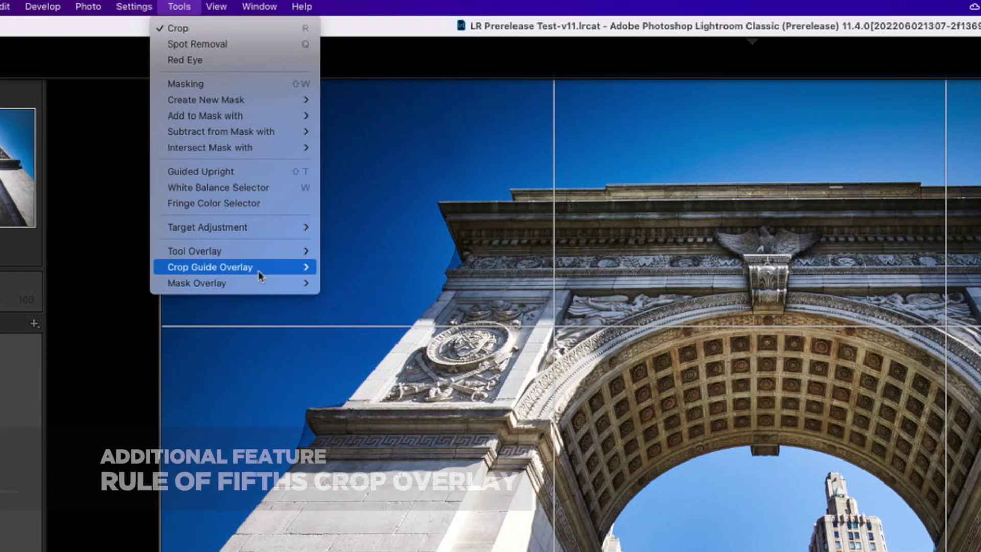
- Set the crop guide overlay to Fifths and move to the seagull photo
{"action": "mouse_move", "coordinate": [261, 275]}
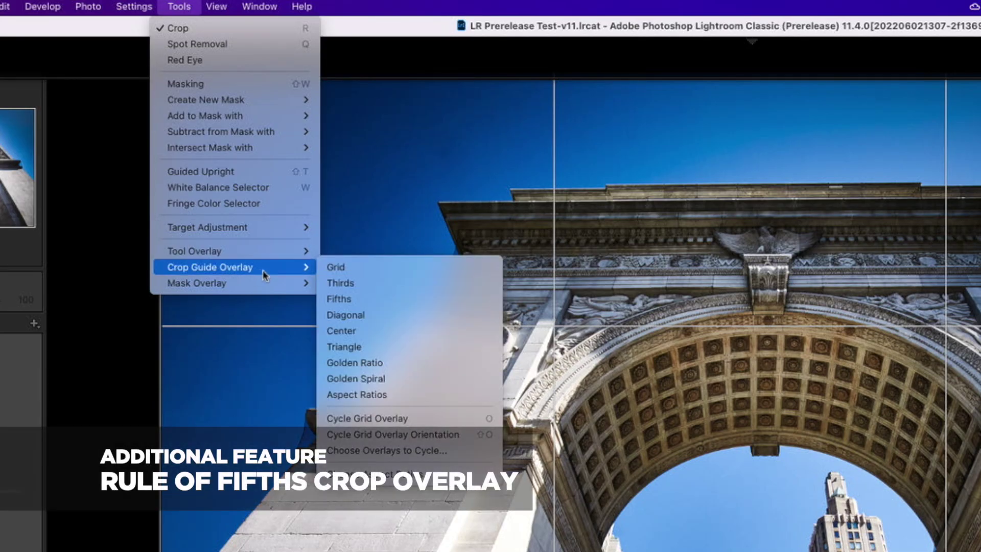
{"action": "left_click", "coordinate": [364, 299]}
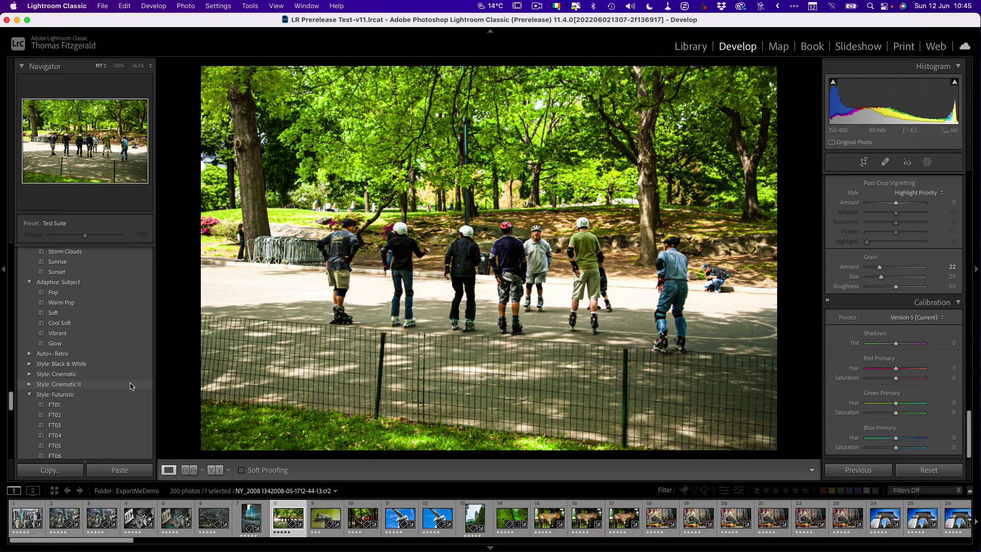
{"action": "scroll", "coordinate": [132, 386], "scroll_direction": "down", "scroll_amount": 10}
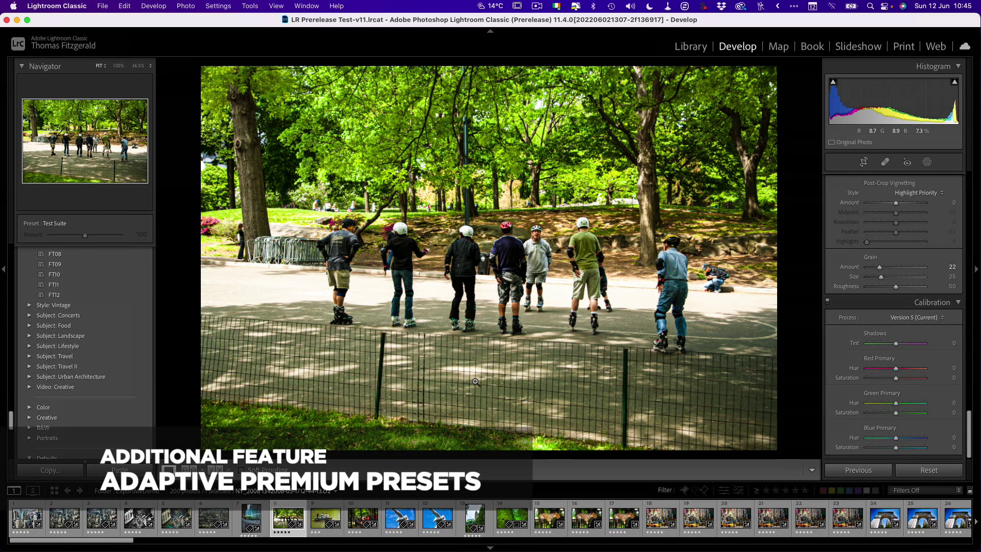
{"action": "scroll", "coordinate": [126, 381], "scroll_direction": "up", "scroll_amount": 10}
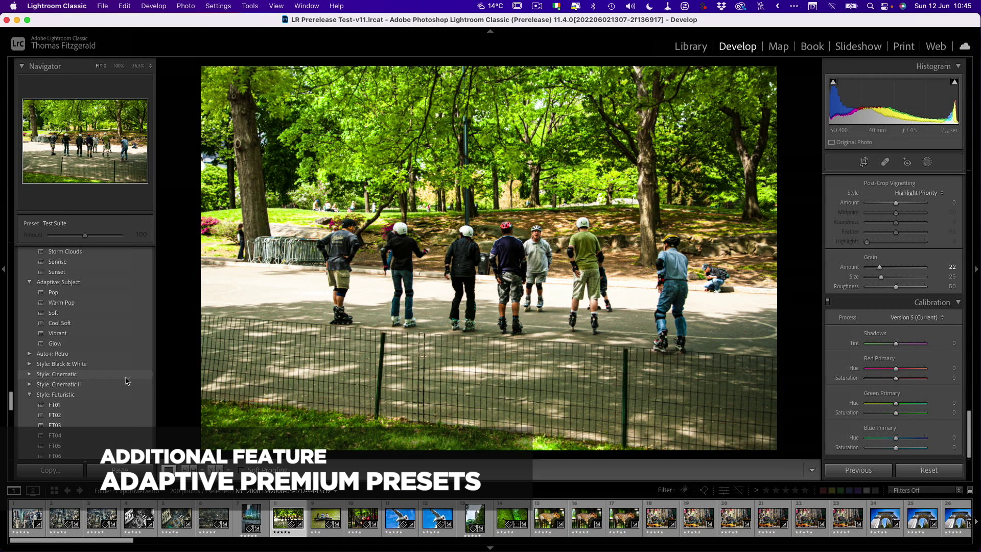
{"action": "scroll", "coordinate": [129, 385], "scroll_direction": "up", "scroll_amount": 1}
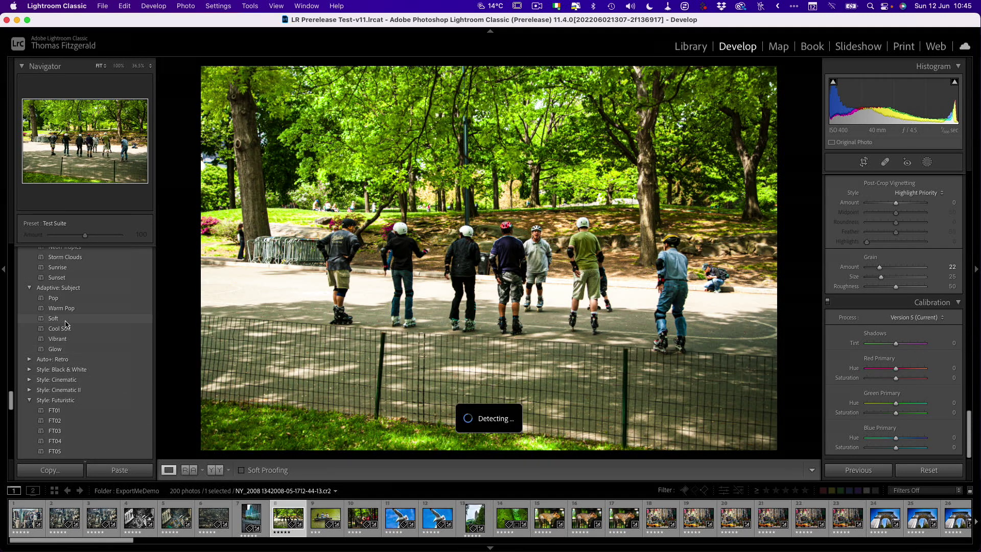
{"action": "key", "text": "Right"}
{"action": "key", "text": "Right"}
{"action": "key", "text": "Right"}
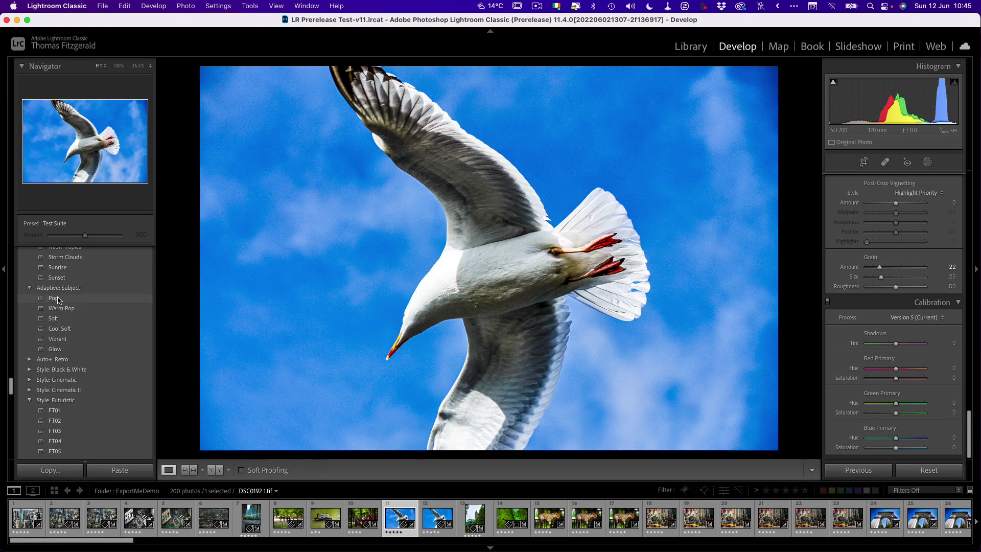
{"action": "scroll", "coordinate": [58, 301], "scroll_direction": "up", "scroll_amount": 5}
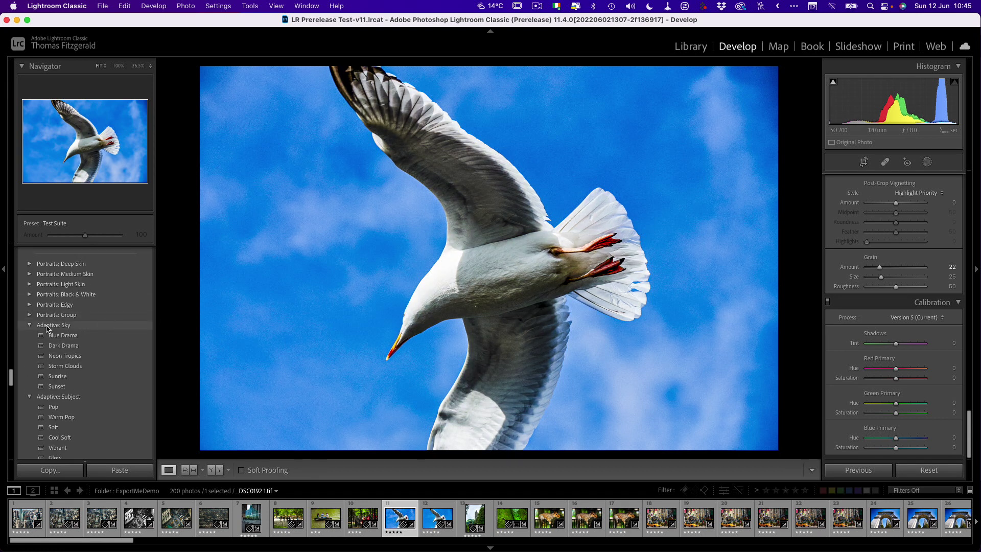